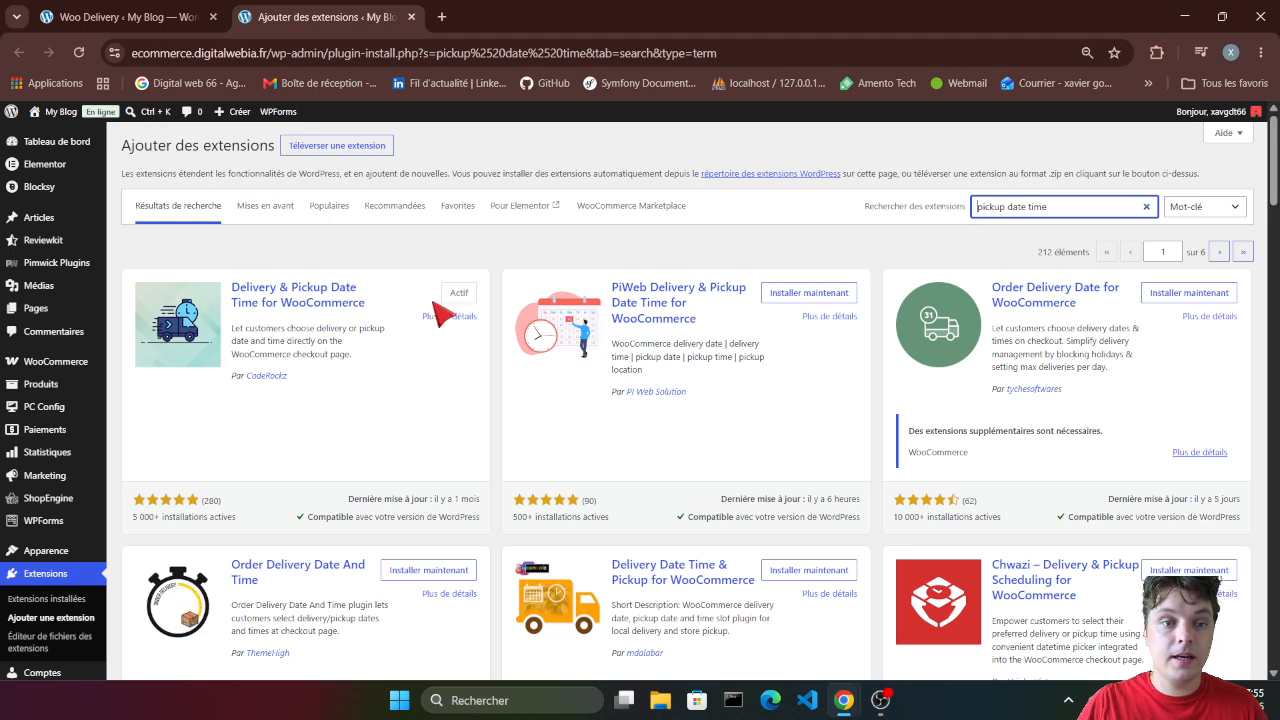
# - Locate the Delivery & Pickup Date Time for WooCommerce plugin among the results and switch to its Woo Delivery settings page
pyautogui.click(226, 286)
pyautogui.moveTo(226, 286); pyautogui.dragTo(428, 318)
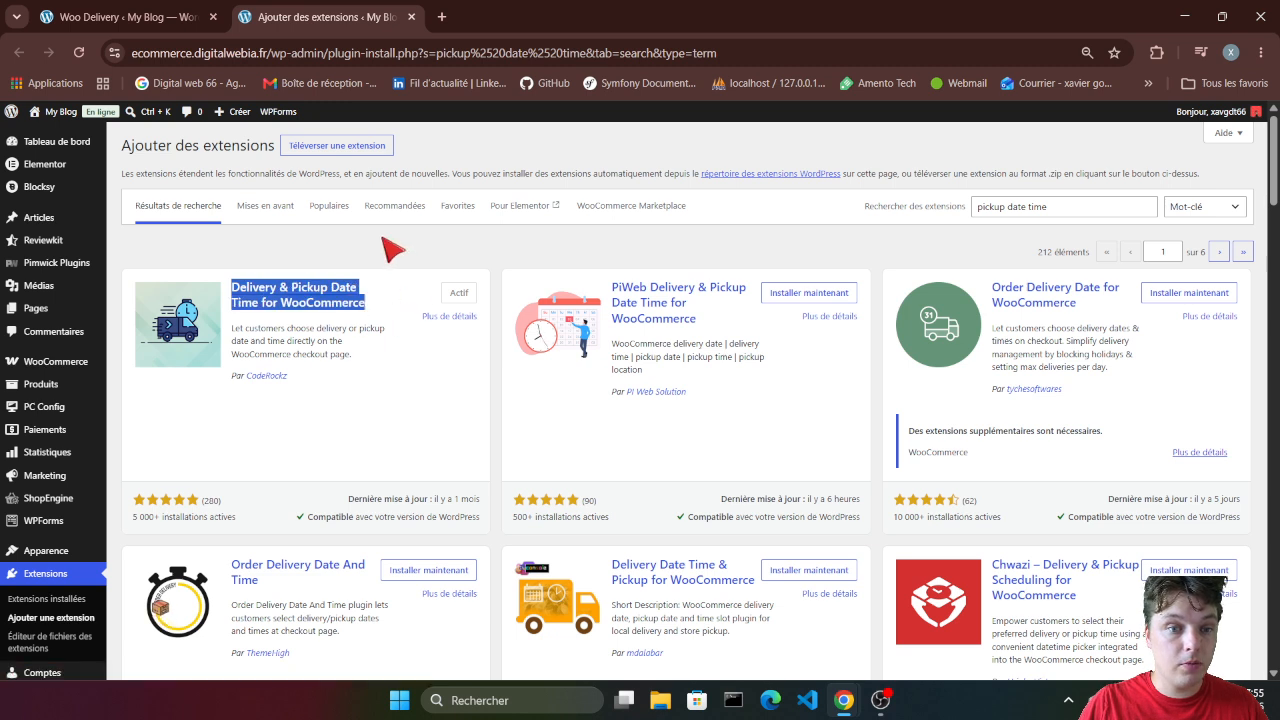
pyautogui.click(266, 297)
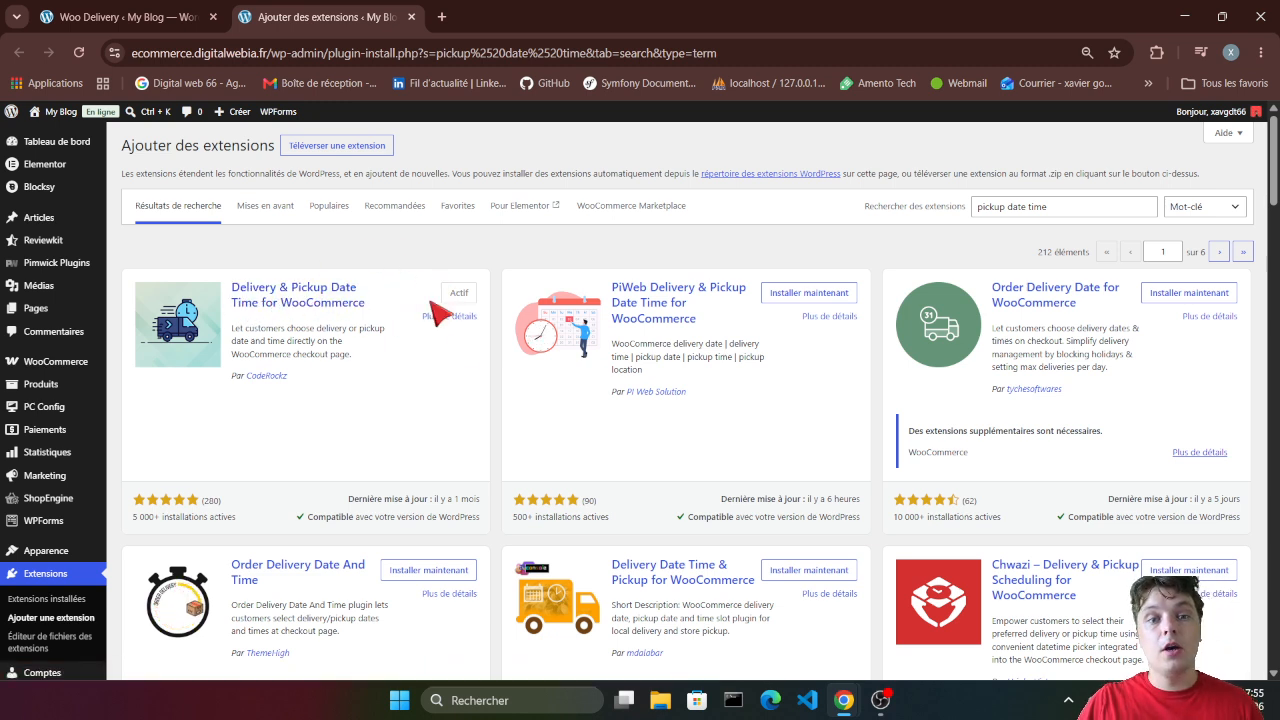
pyautogui.click(130, 17)
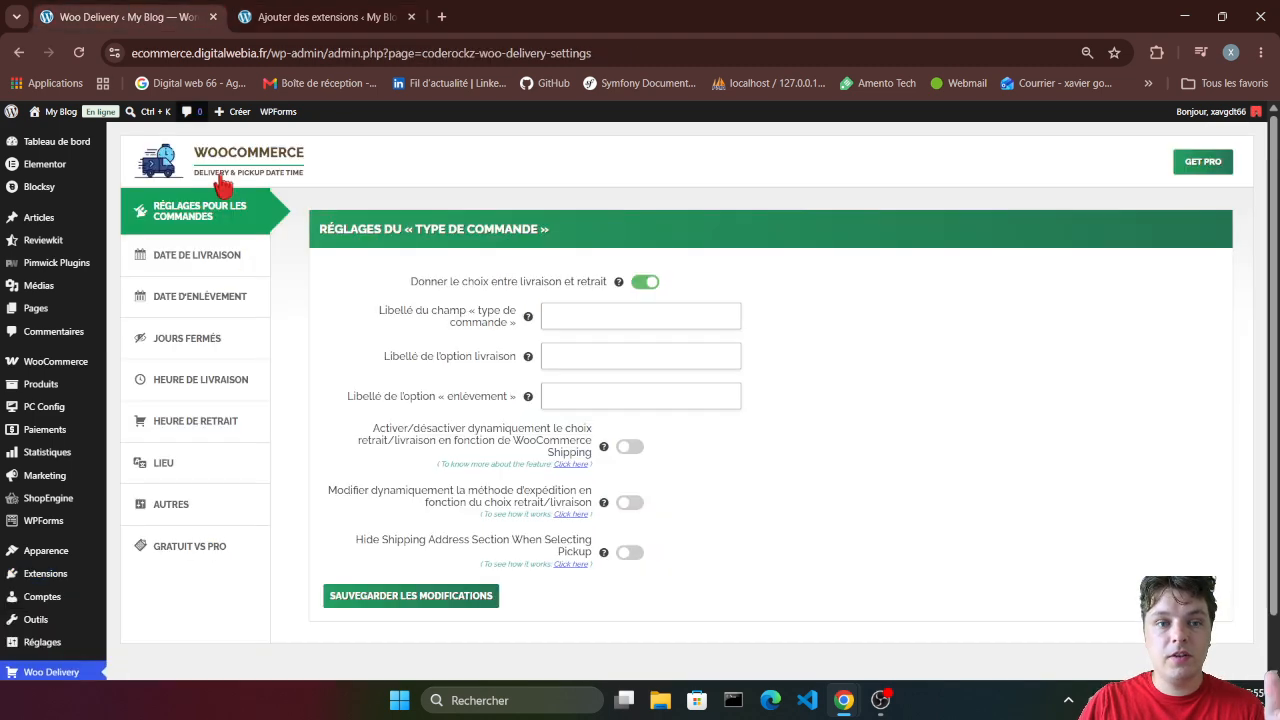
pyautogui.scroll(-1, 45, 555)
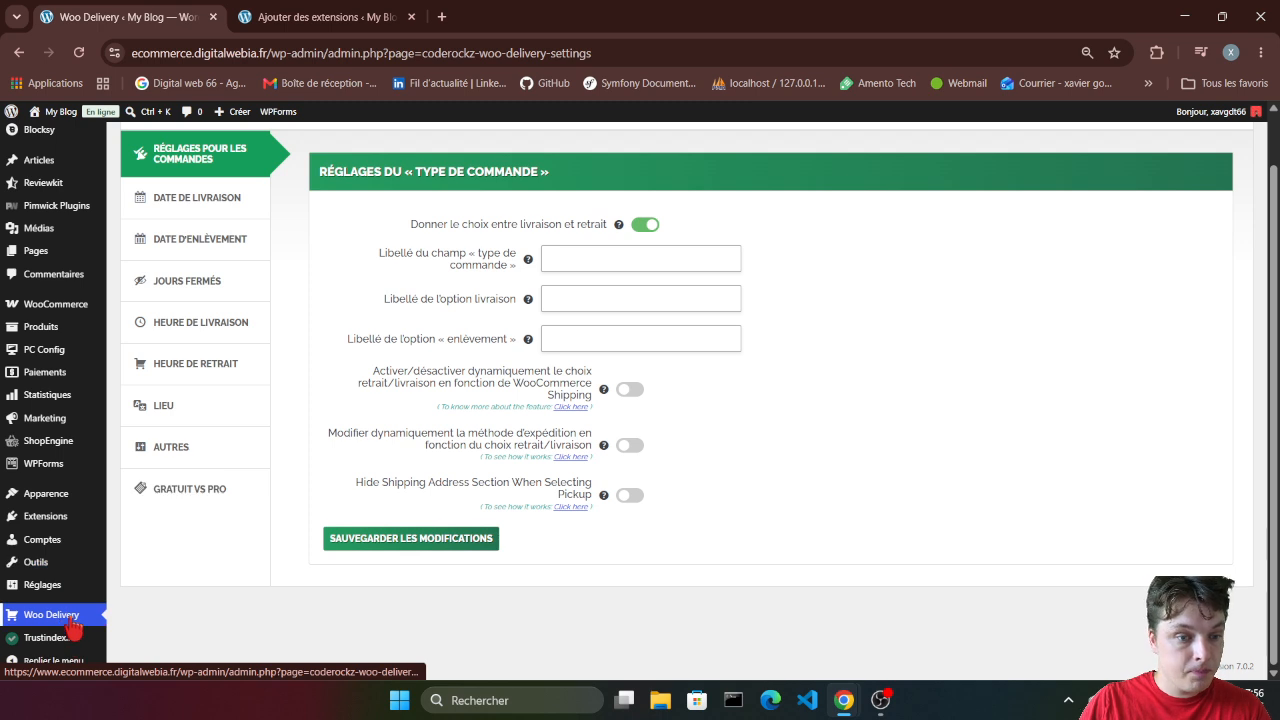
pyautogui.scroll(1, 50, 560)
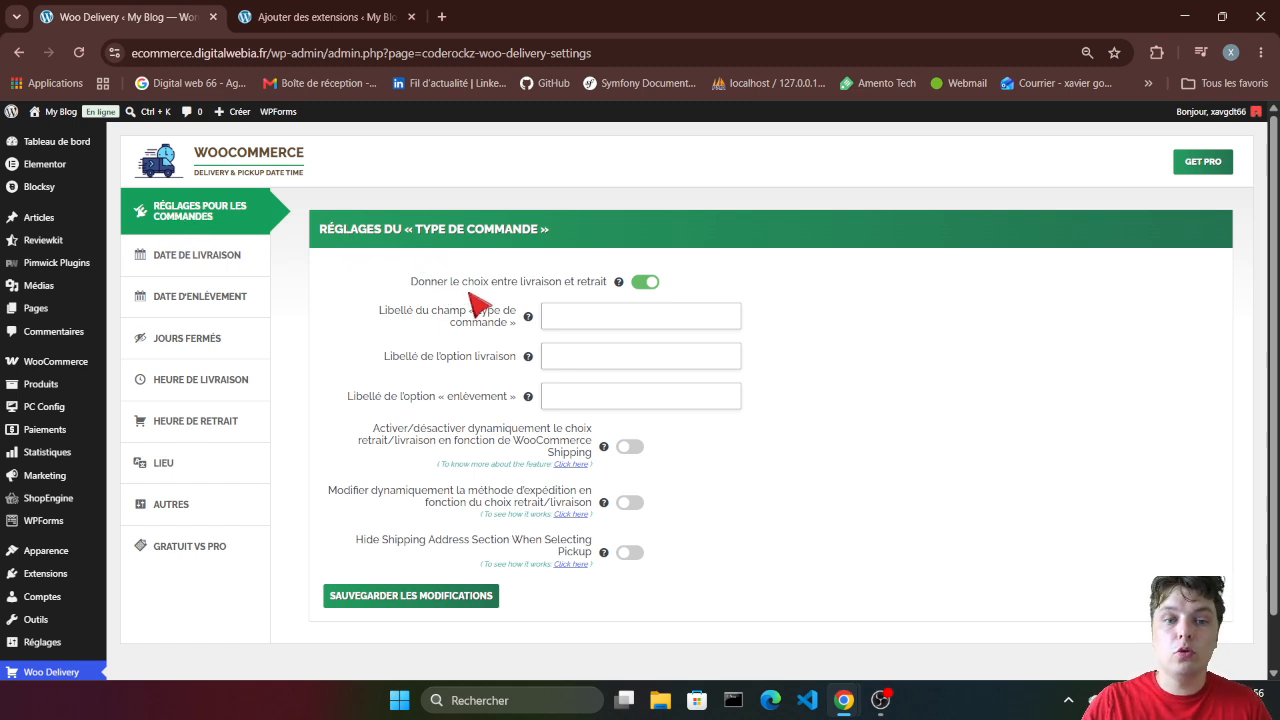
# - Label the order type field "Choix de livraison", the delivery option "Livraison" and the pickup option "Retrait en boutique", and save
pyautogui.click(628, 316)
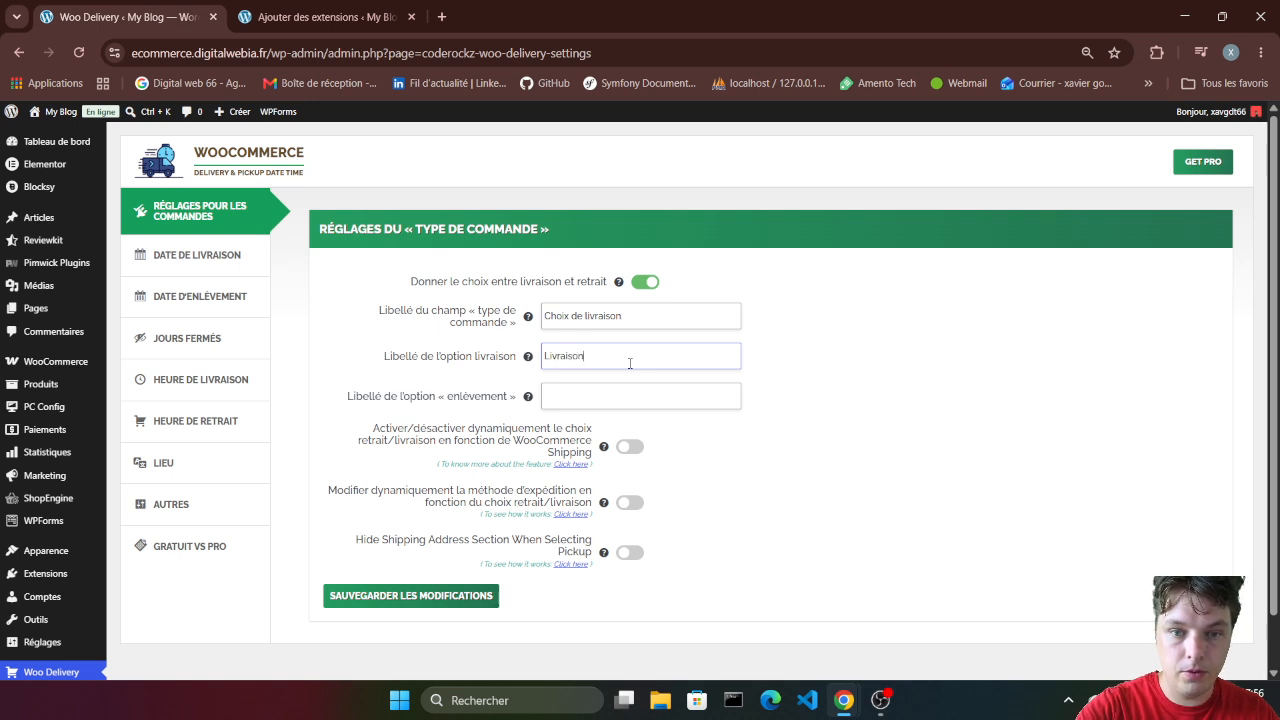
pyautogui.click(614, 394)
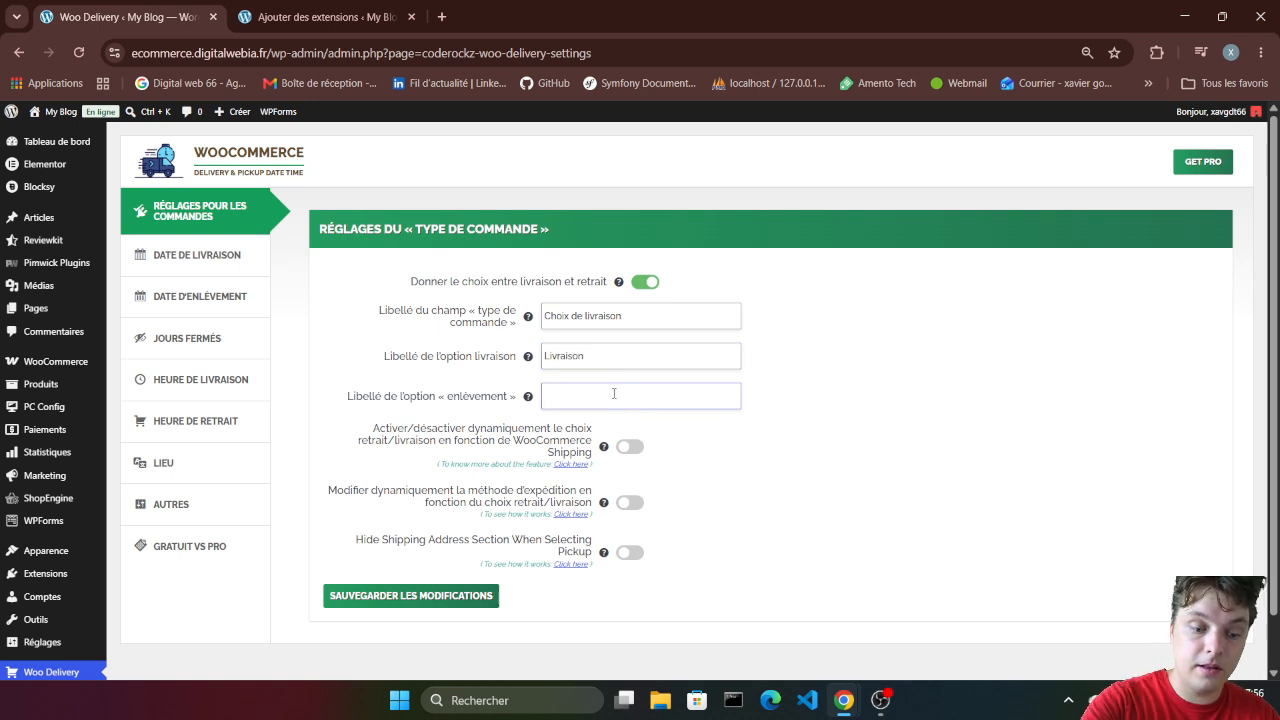
pyautogui.write('Retrait en')
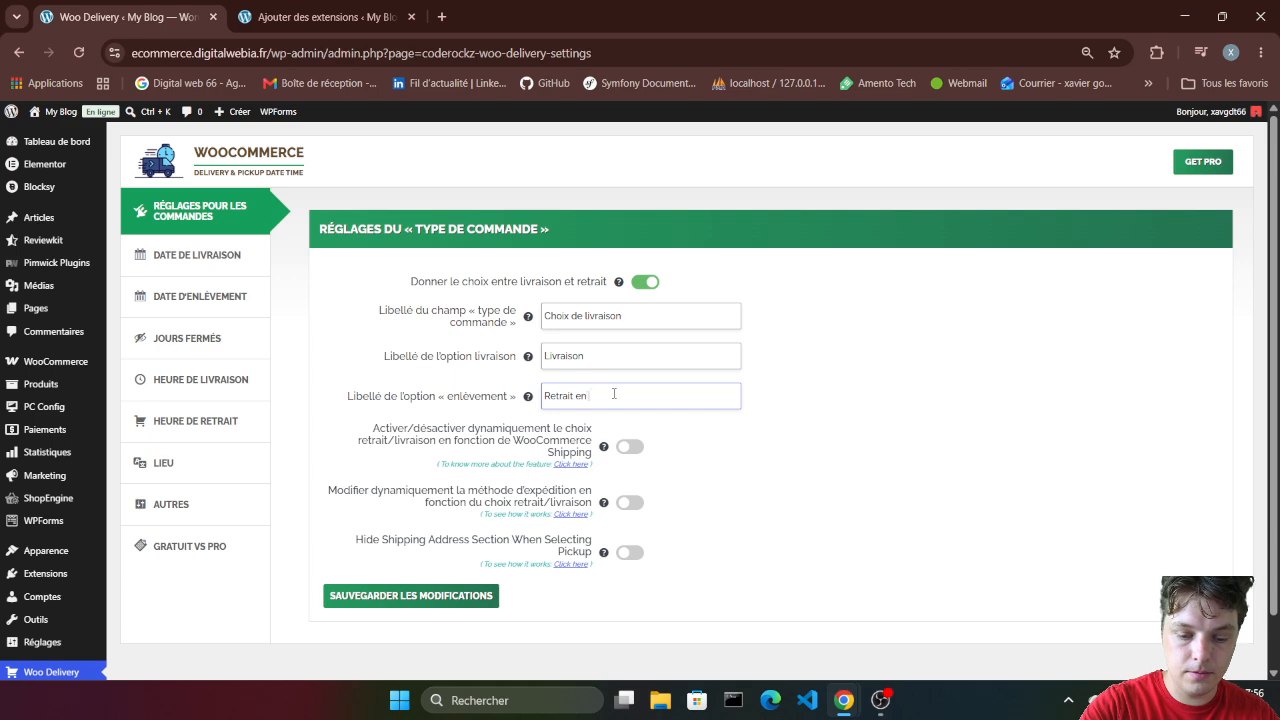
pyautogui.write(' boutique')
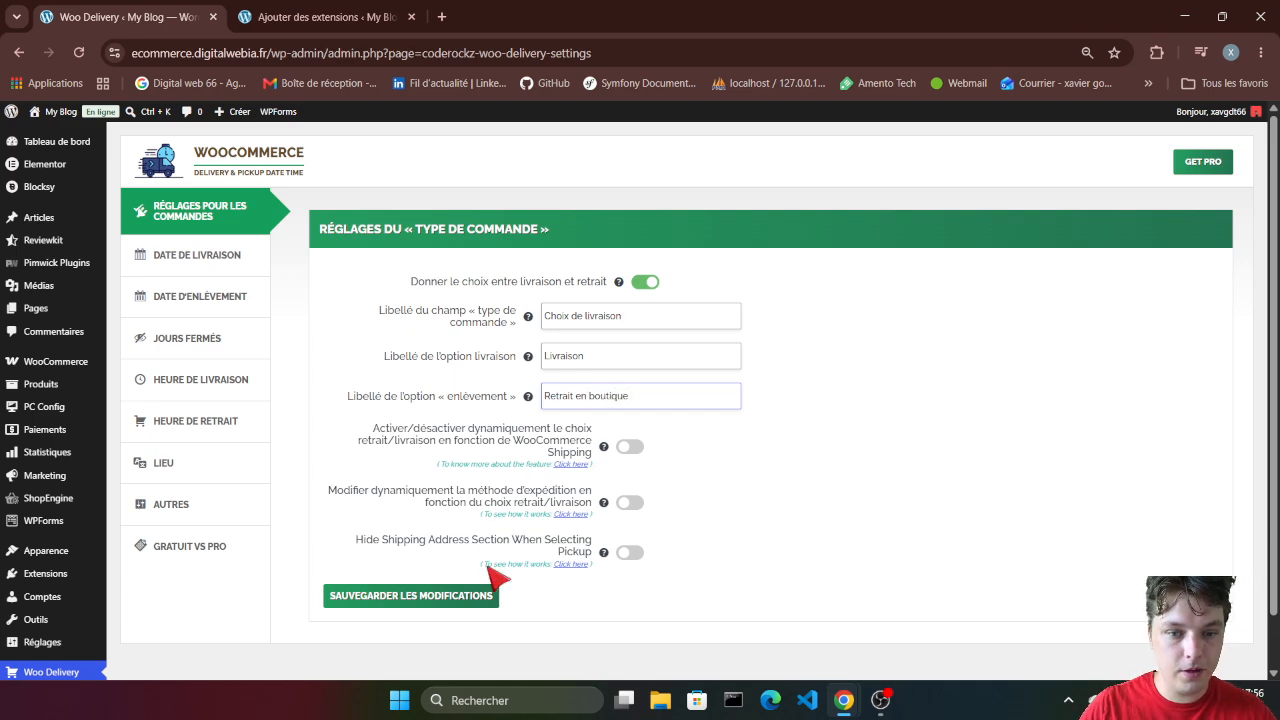
pyautogui.click(479, 596)
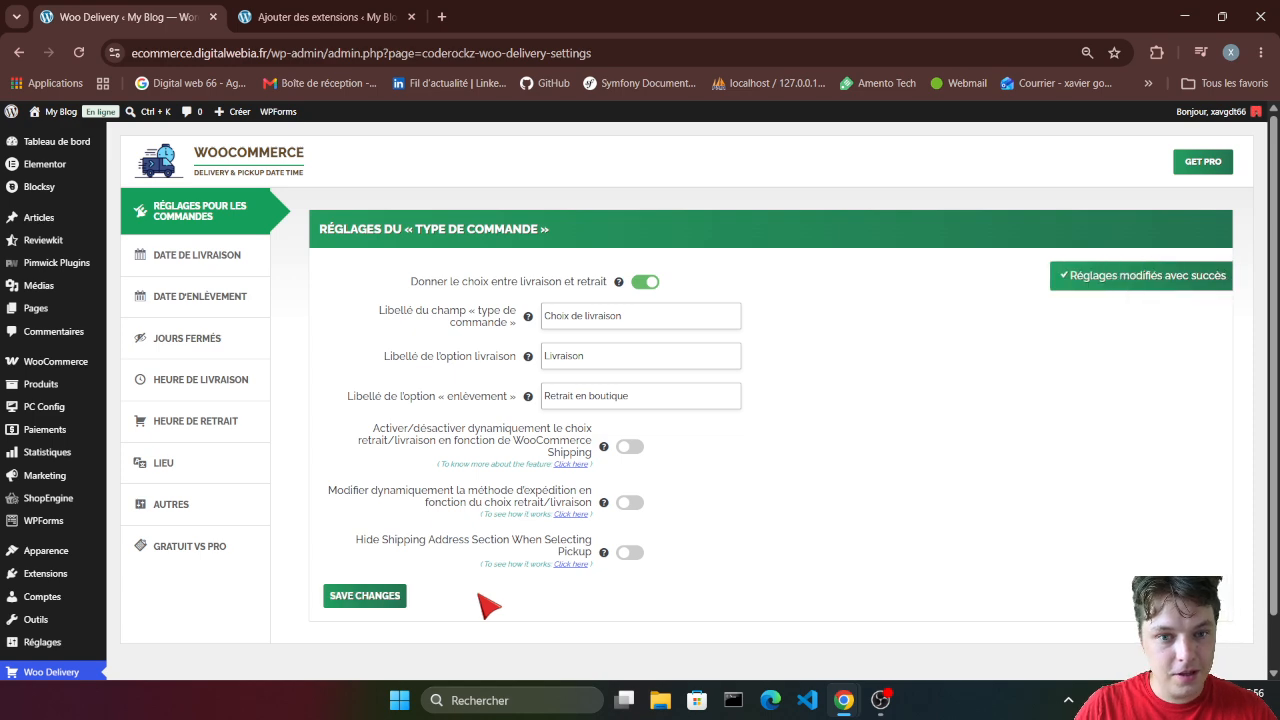
# - In the pickup date settings, choose Monday as the week start and d.m.Y as the date format, and save
pyautogui.click(215, 258)
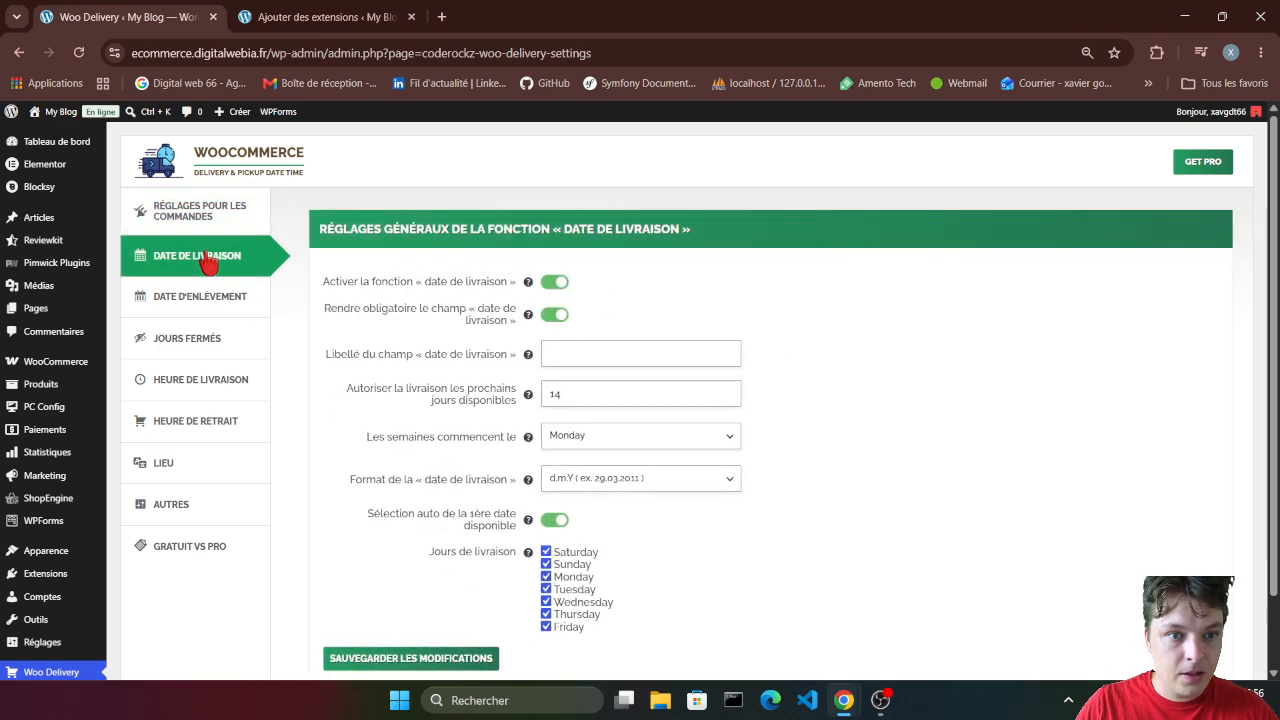
pyautogui.click(226, 298)
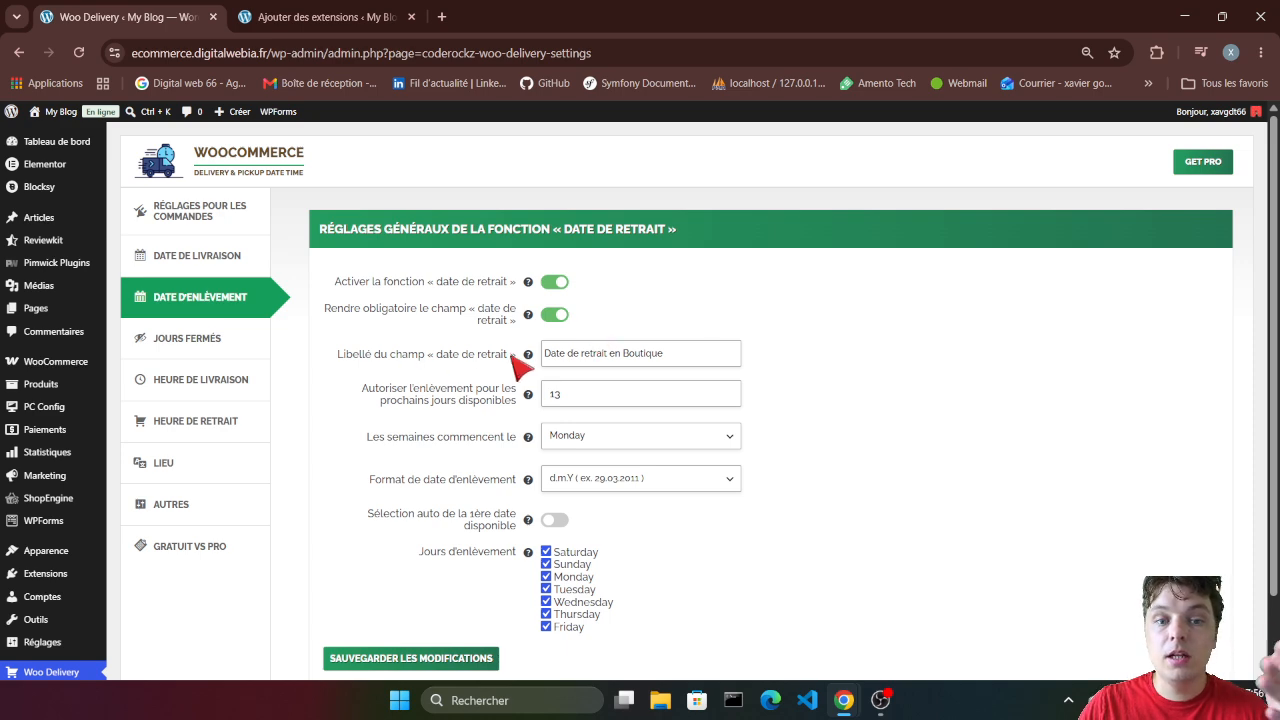
pyautogui.tripleClick(605, 358)
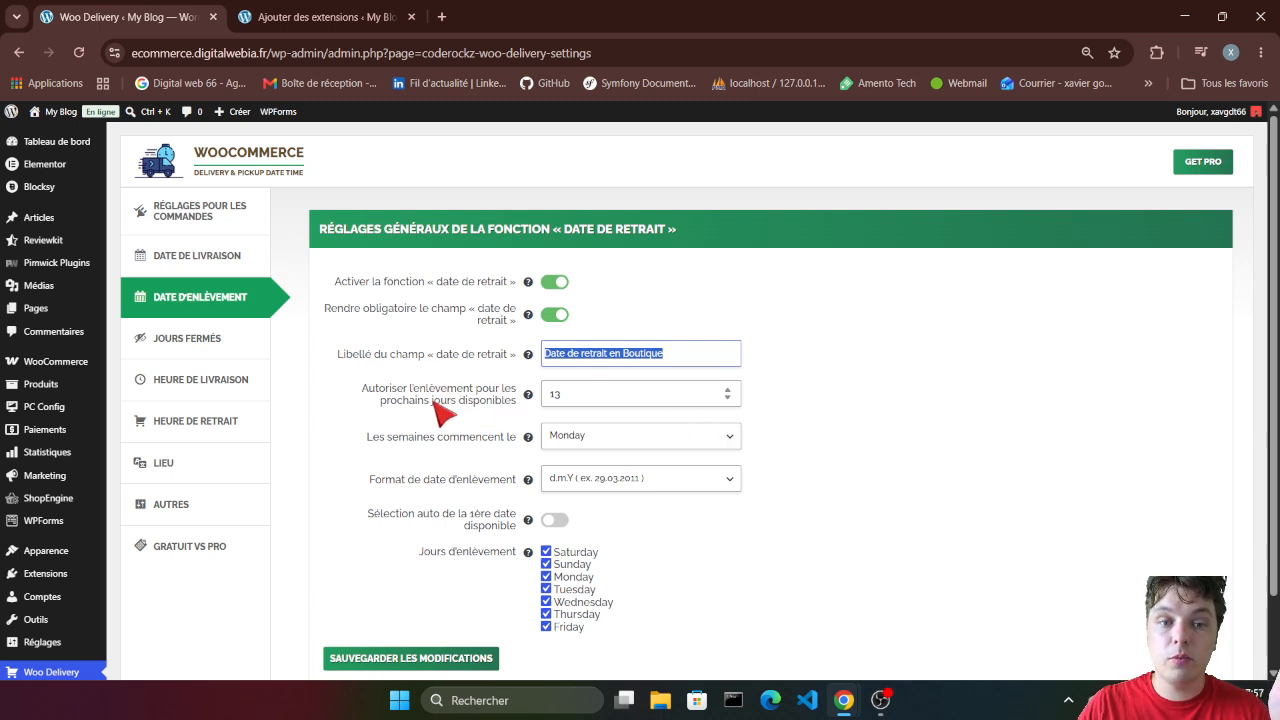
pyautogui.click(608, 400)
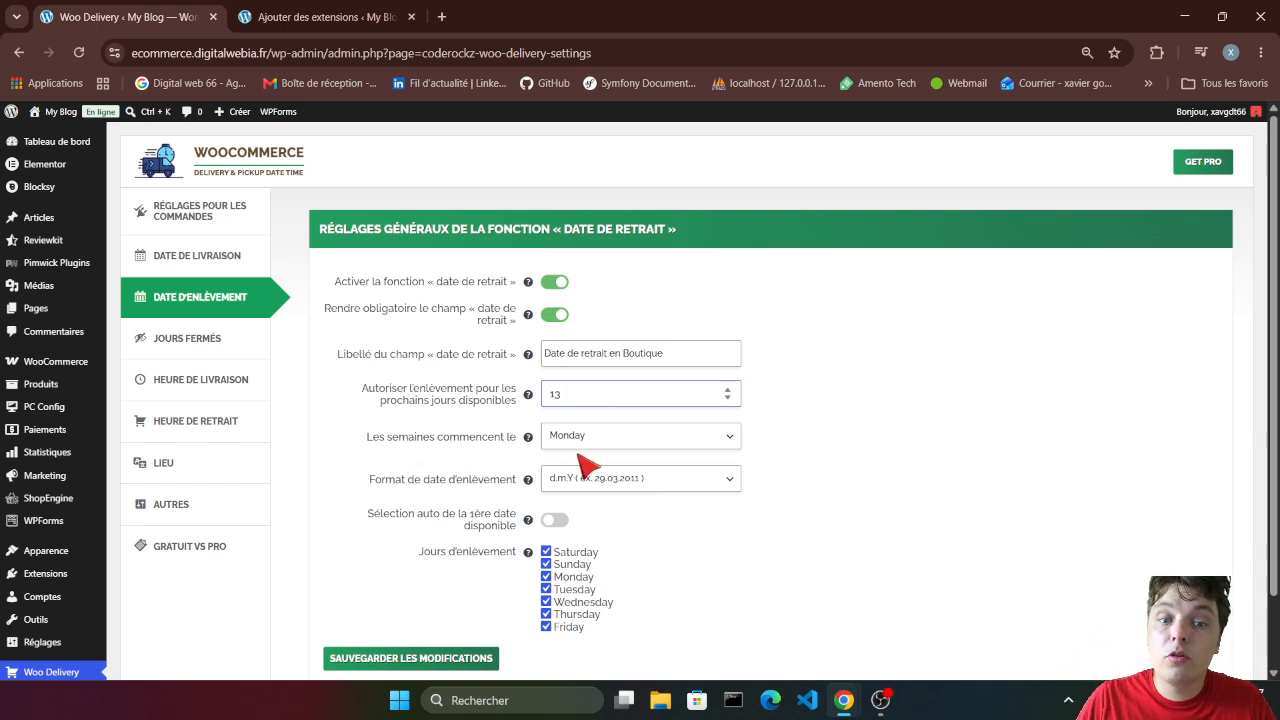
pyautogui.click(606, 440)
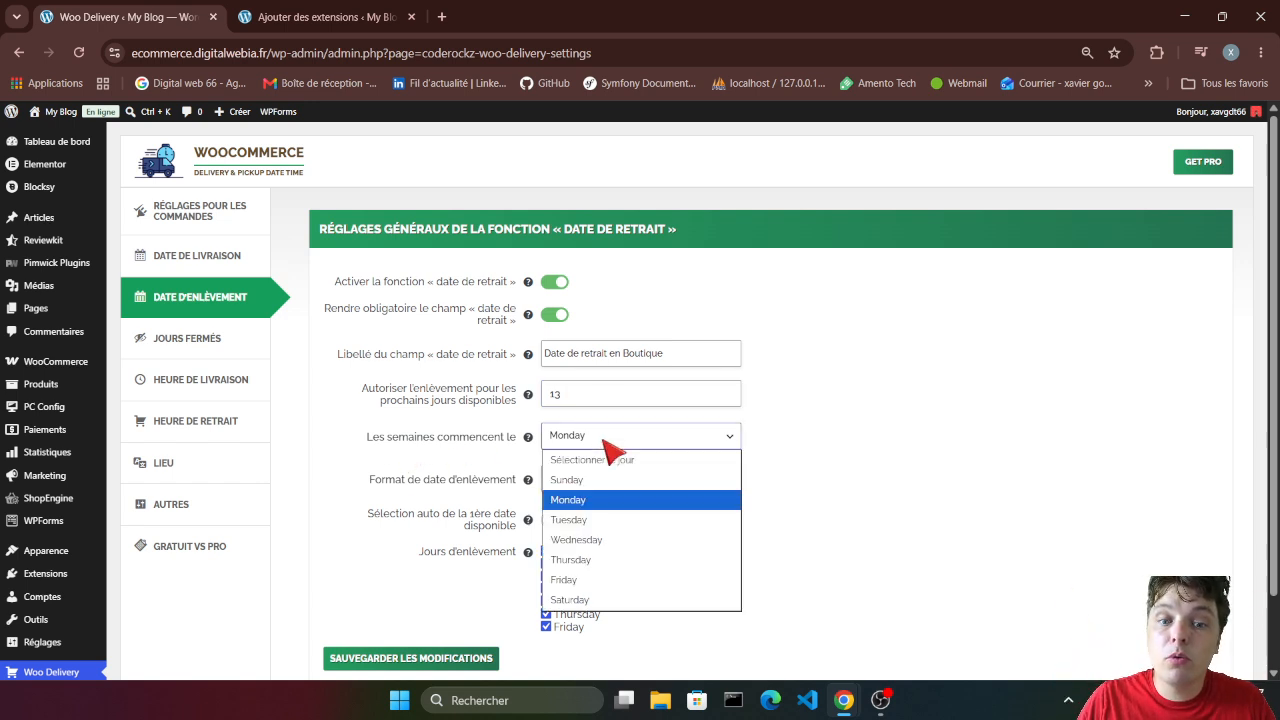
pyautogui.click(600, 500)
pyautogui.scroll(-1, 805, 474)
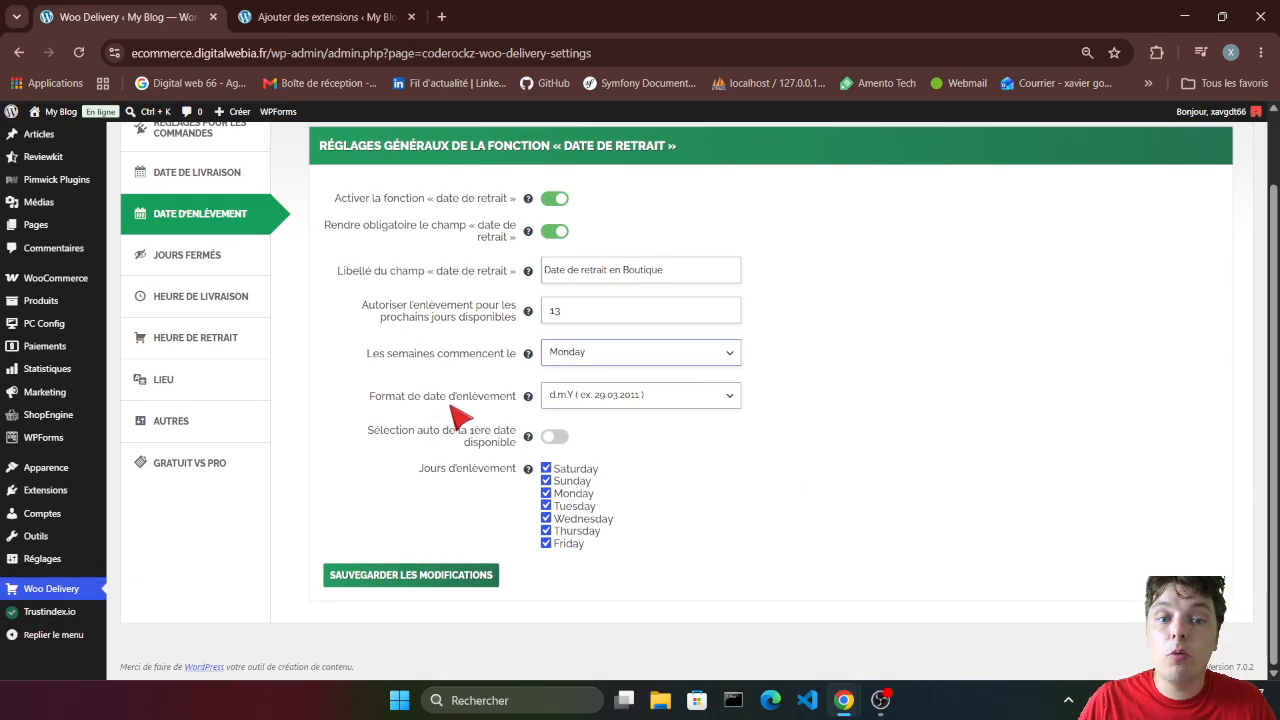
pyautogui.click(620, 396)
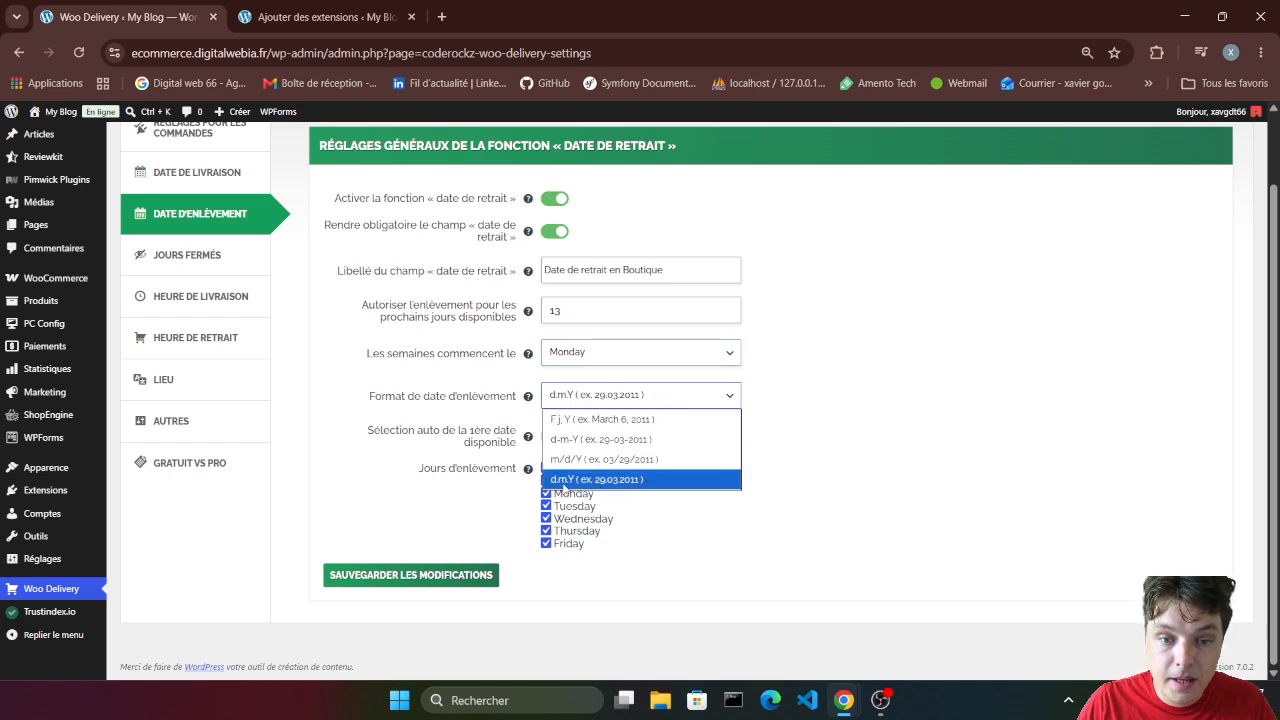
pyautogui.click(641, 483)
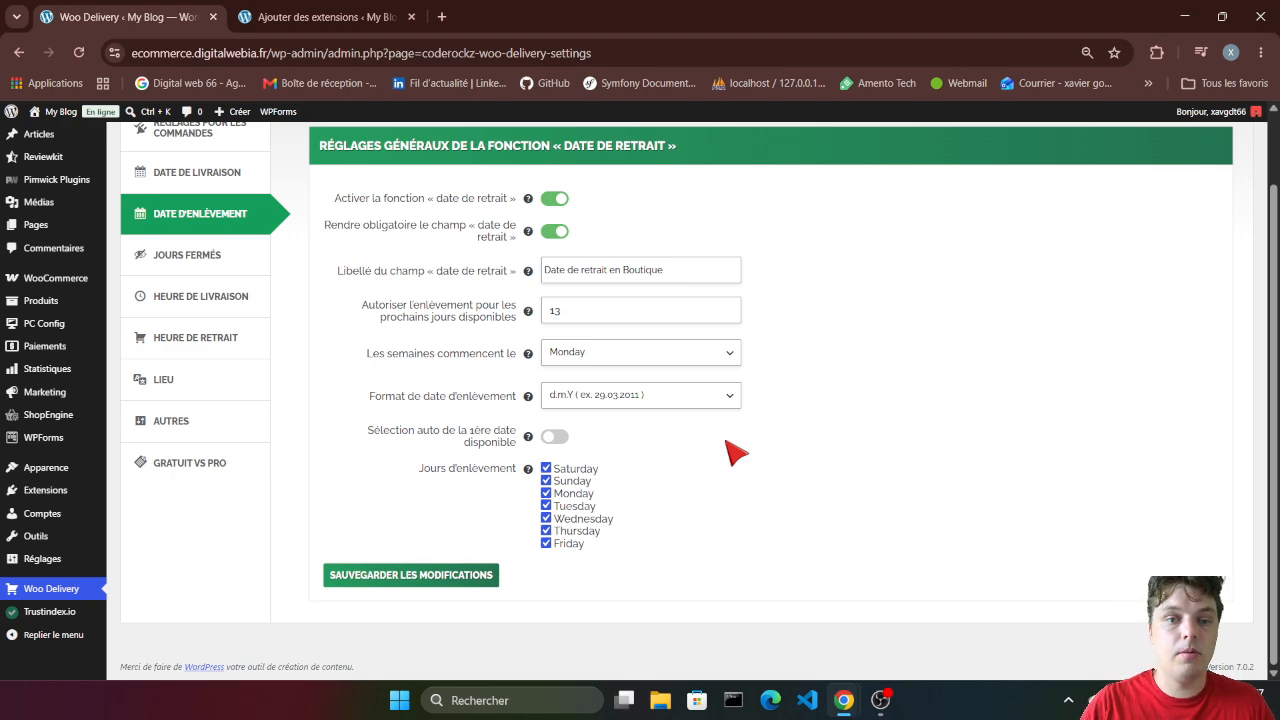
pyautogui.click(442, 577)
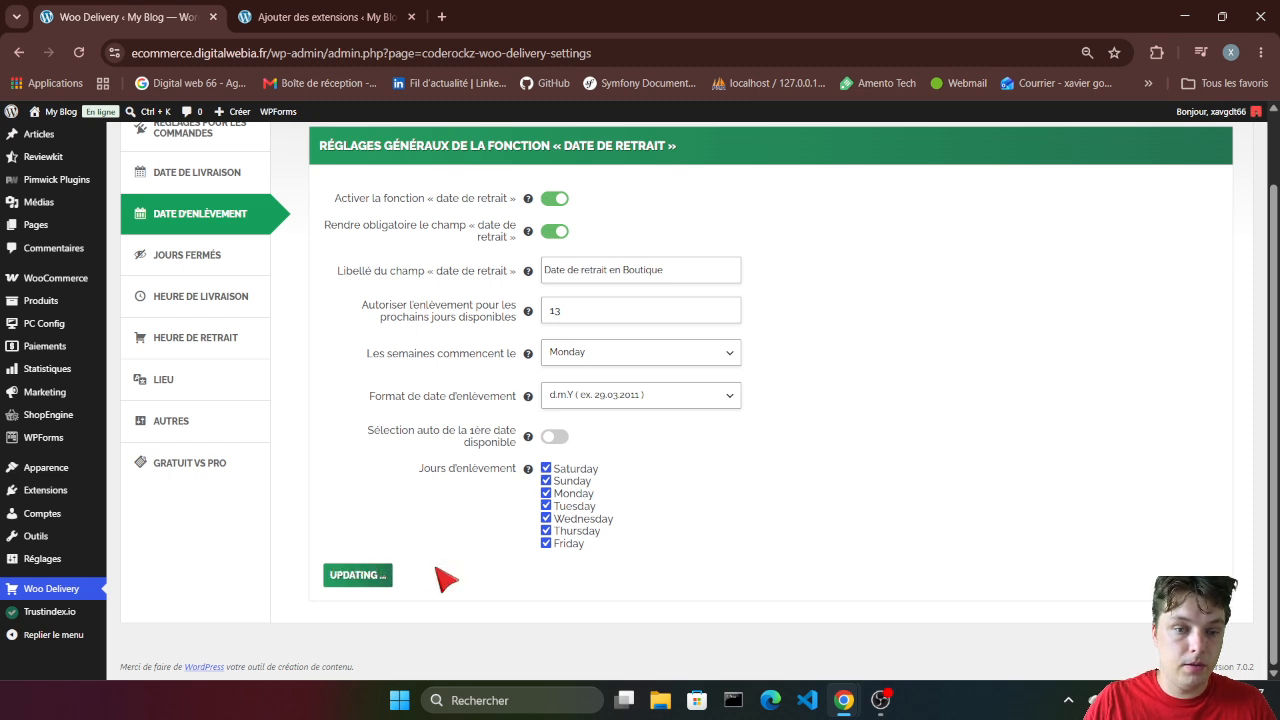
# - Review the closed days settings and open the delivery time settings
pyautogui.click(225, 258)
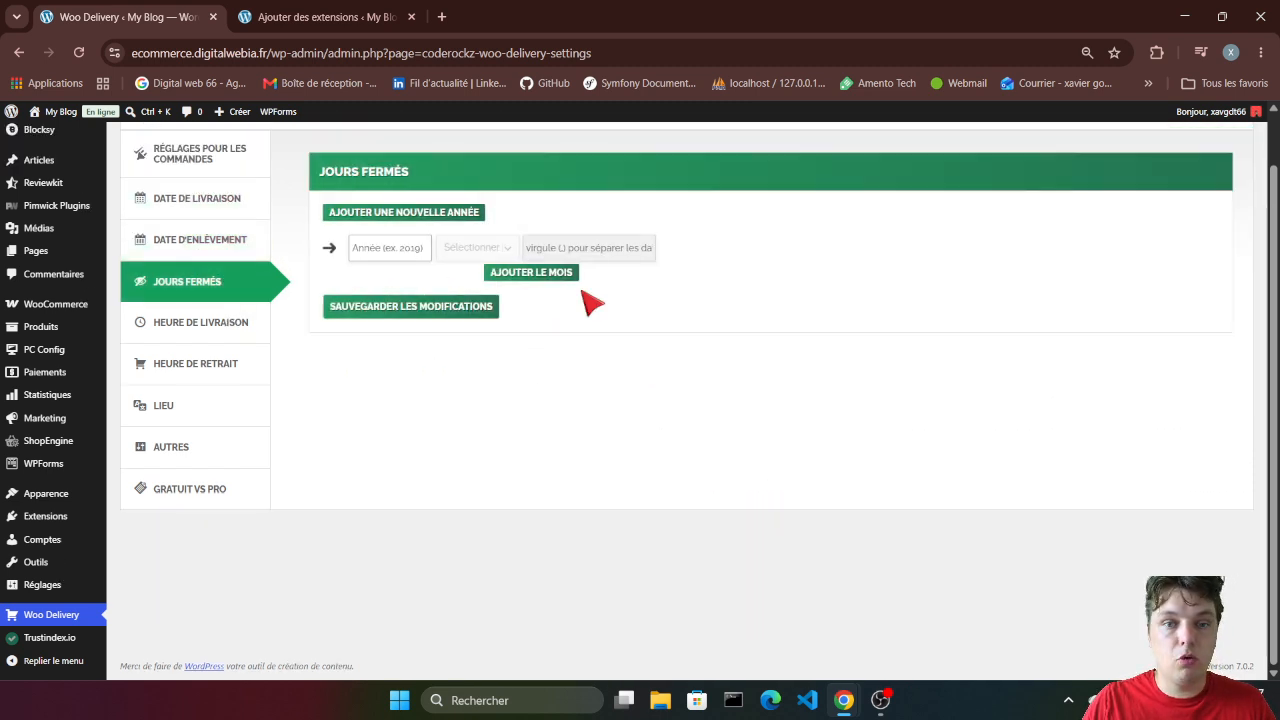
pyautogui.scroll(1, 630, 366)
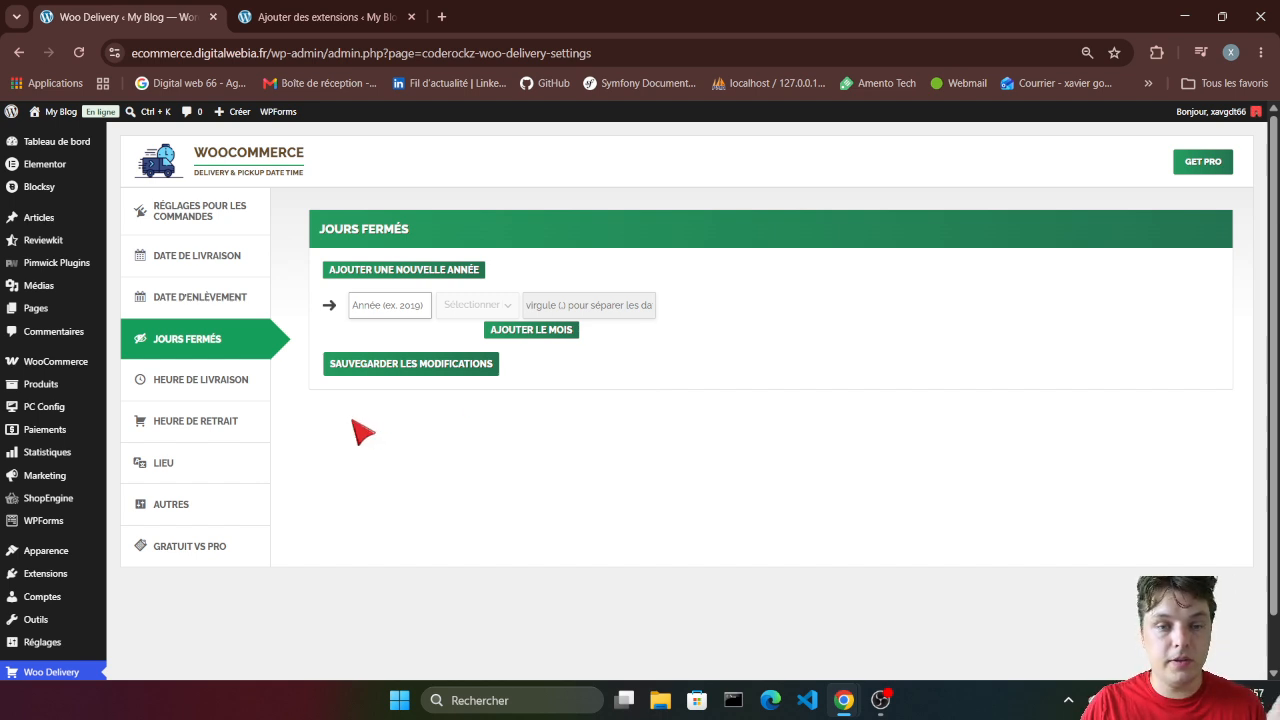
pyautogui.click(235, 390)
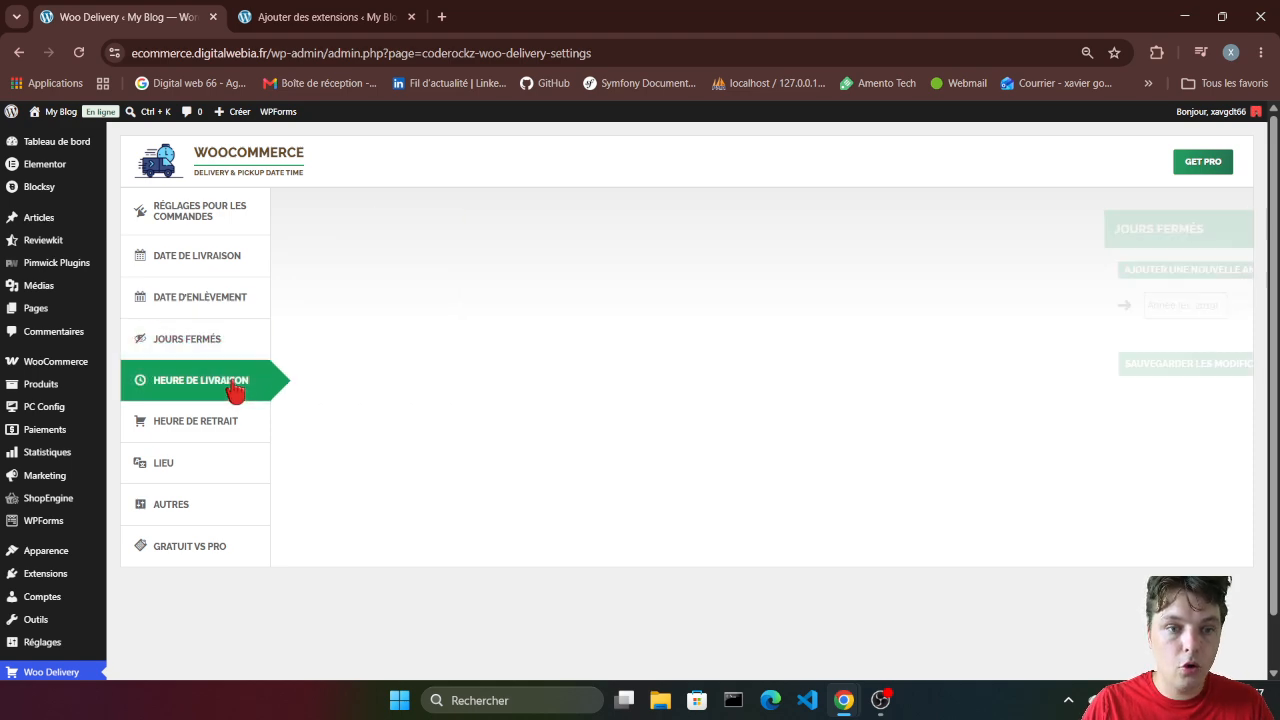
# - In the pickup time settings, capitalize the field label to "Heure de retrait"
pyautogui.click(220, 428)
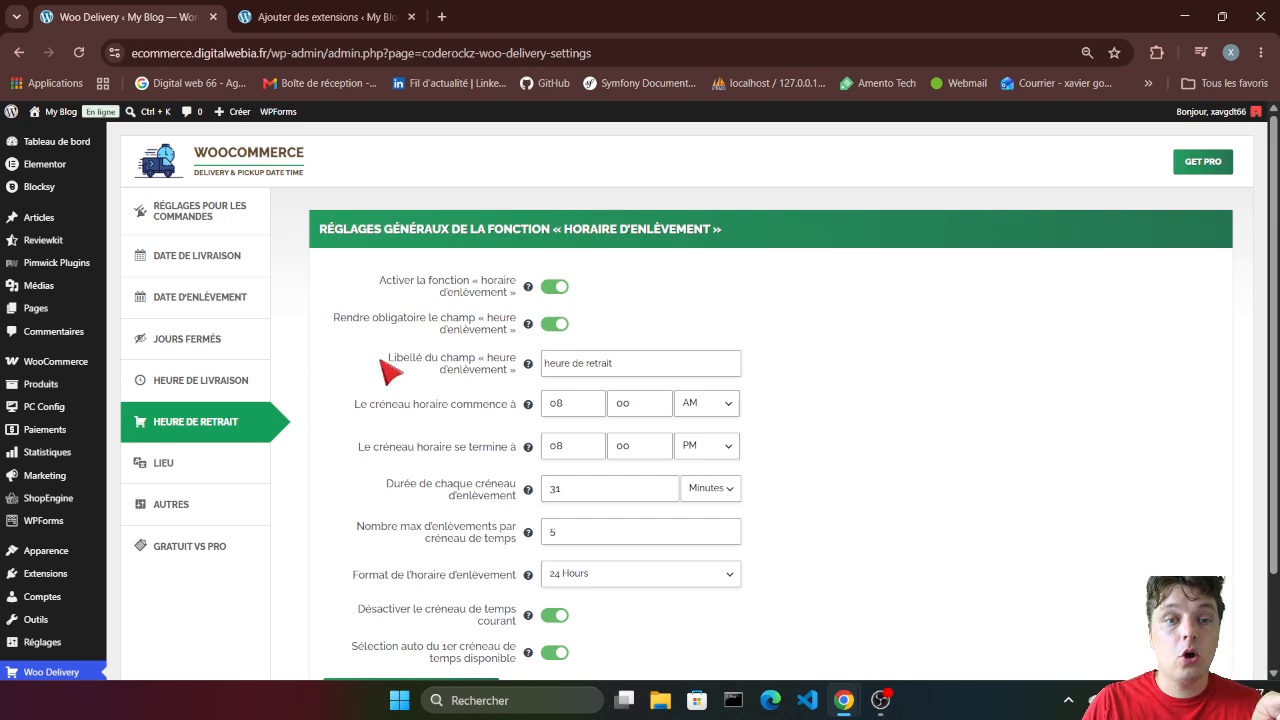
pyautogui.scroll(-2, 627, 357)
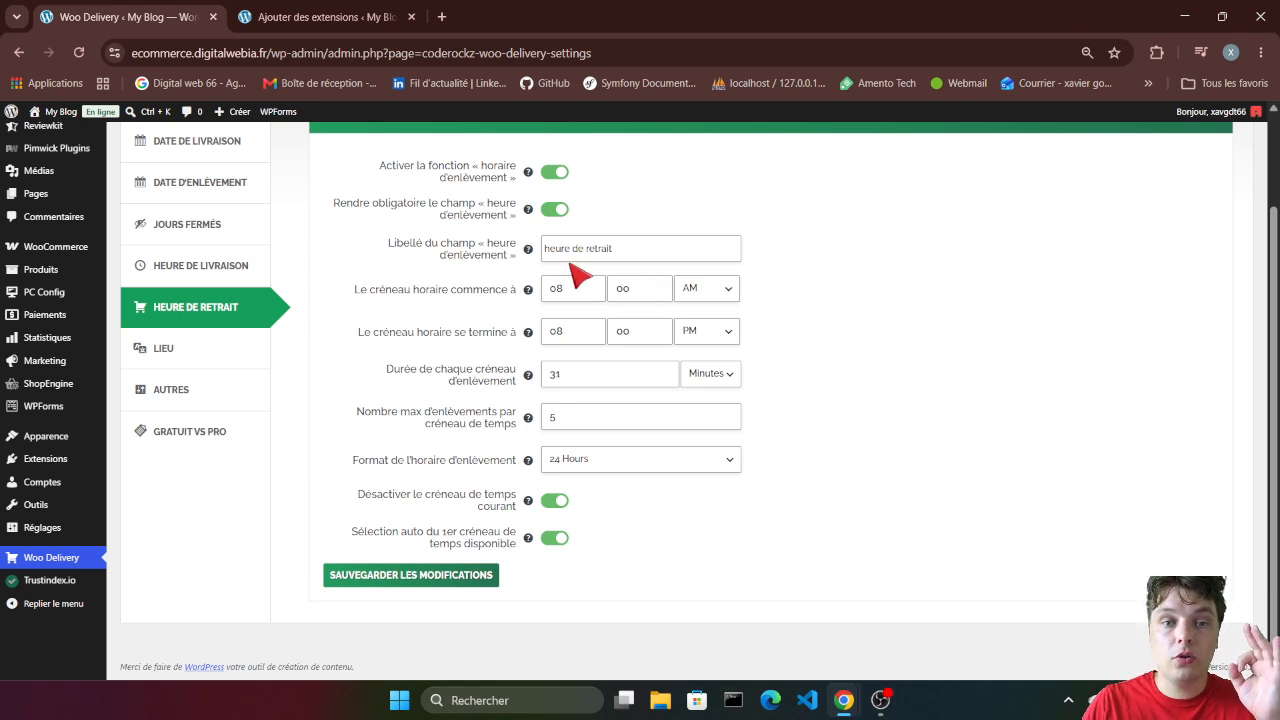
pyautogui.press('BackSpace')
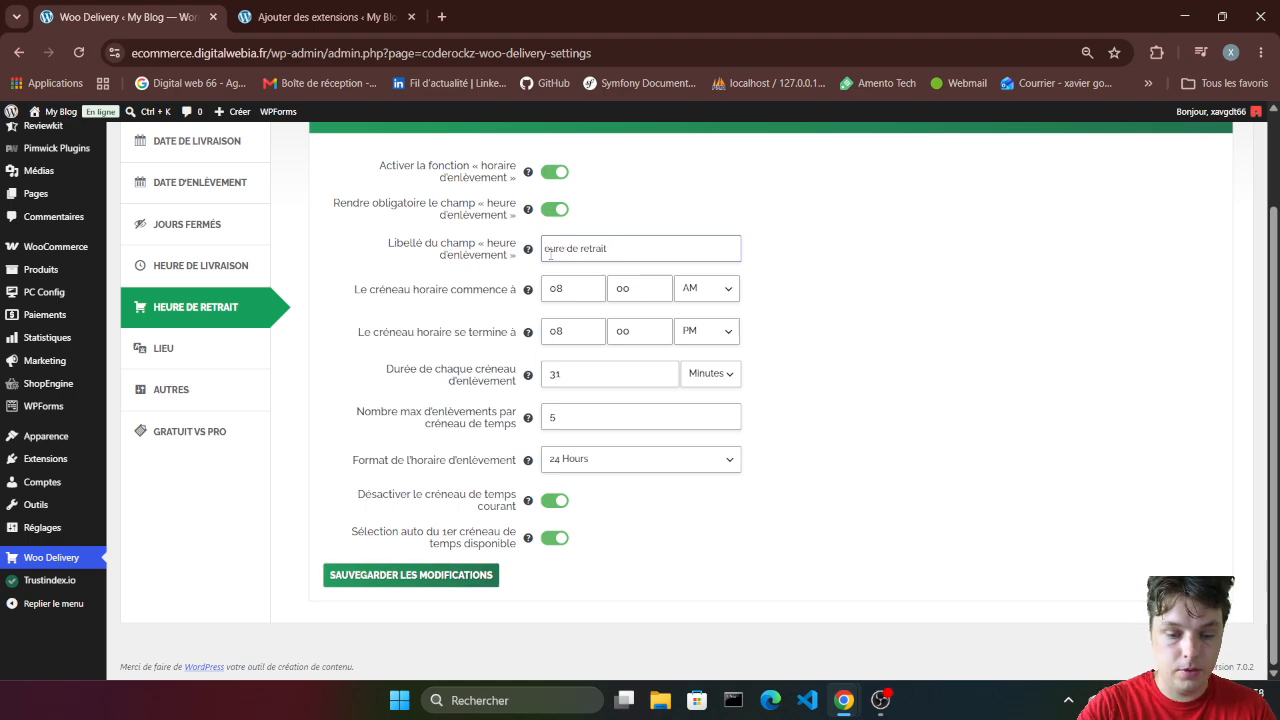
pyautogui.write('H')
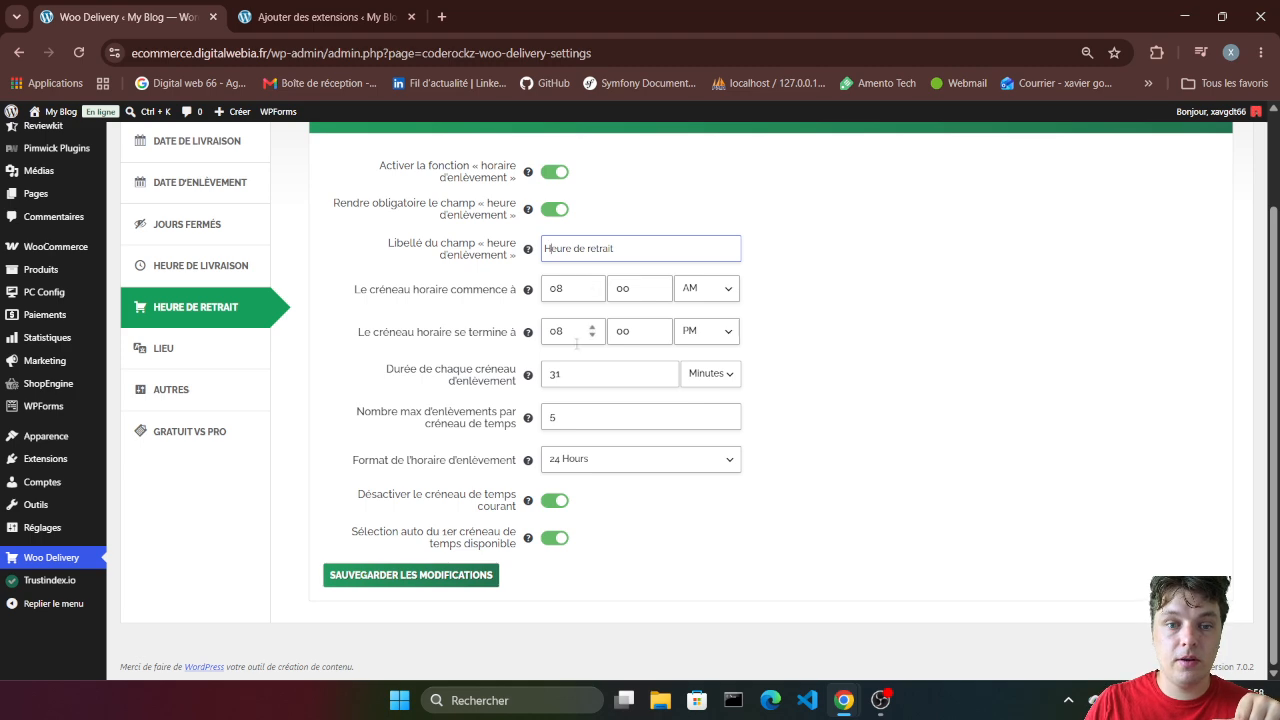
# - Try PM for the pickup slots' start time, return it to AM, and choose PM for the end time
pyautogui.click(714, 290)
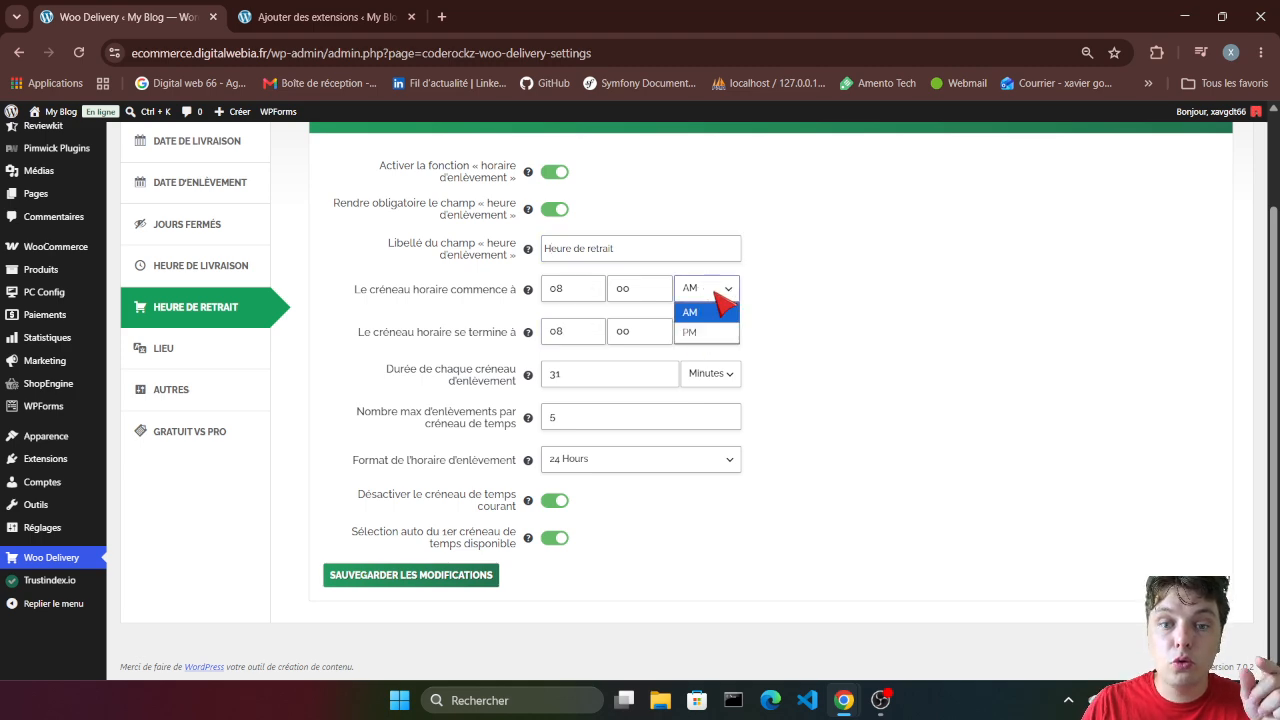
pyautogui.click(725, 331)
pyautogui.click(708, 297)
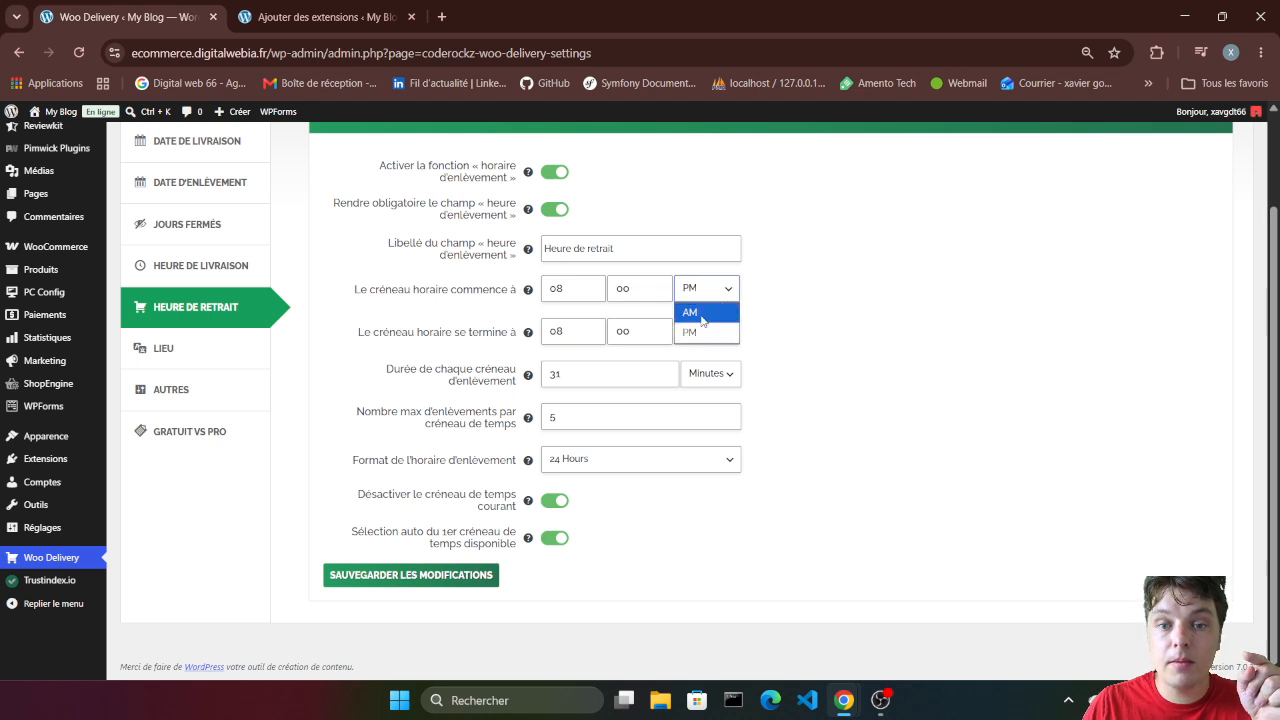
pyautogui.click(703, 313)
pyautogui.click(706, 331)
pyautogui.click(706, 372)
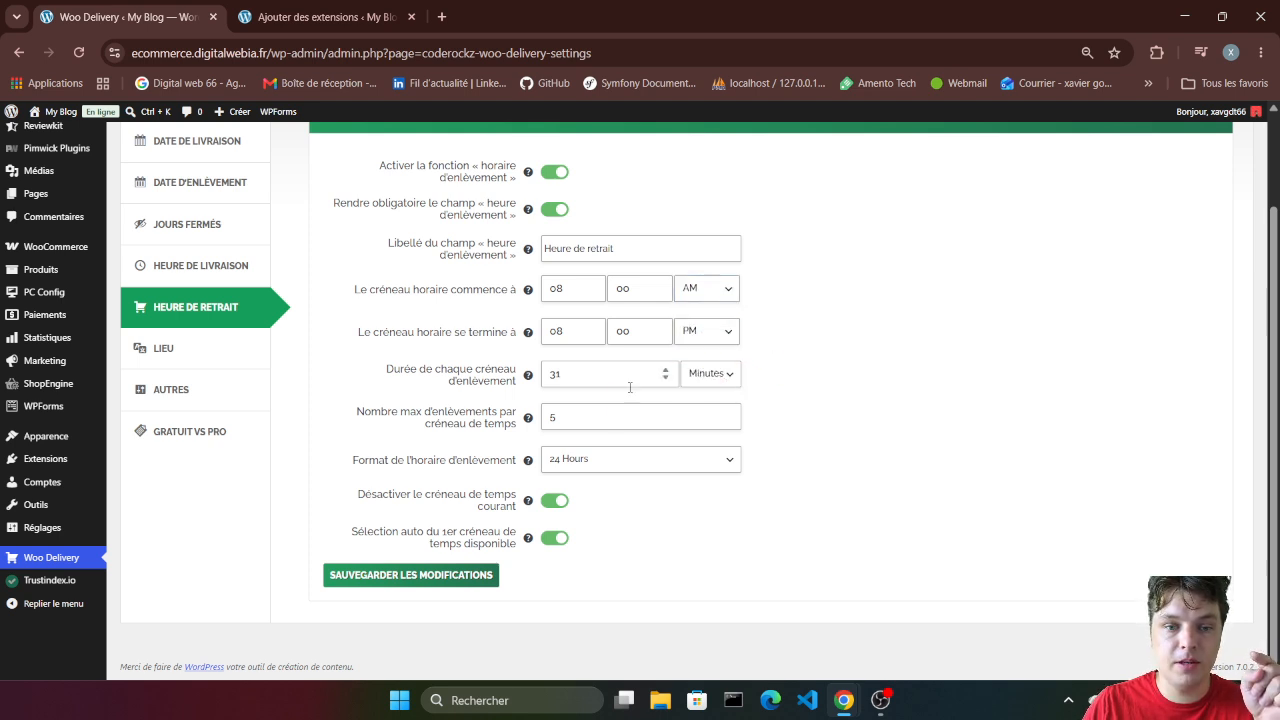
# - Set the duration of each pickup slot to 30 minutes and save the pickup time settings
pyautogui.click(584, 377)
pyautogui.press('BackSpace')
pyautogui.write('0')
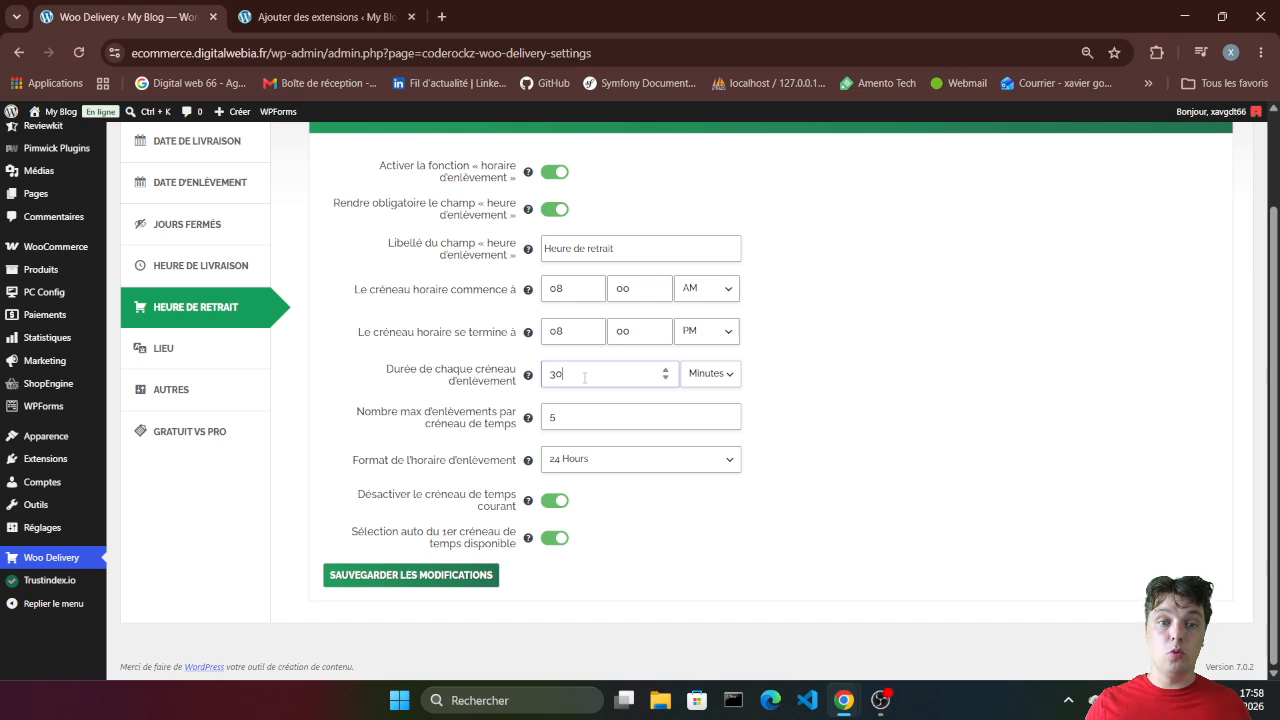
pyautogui.click(586, 427)
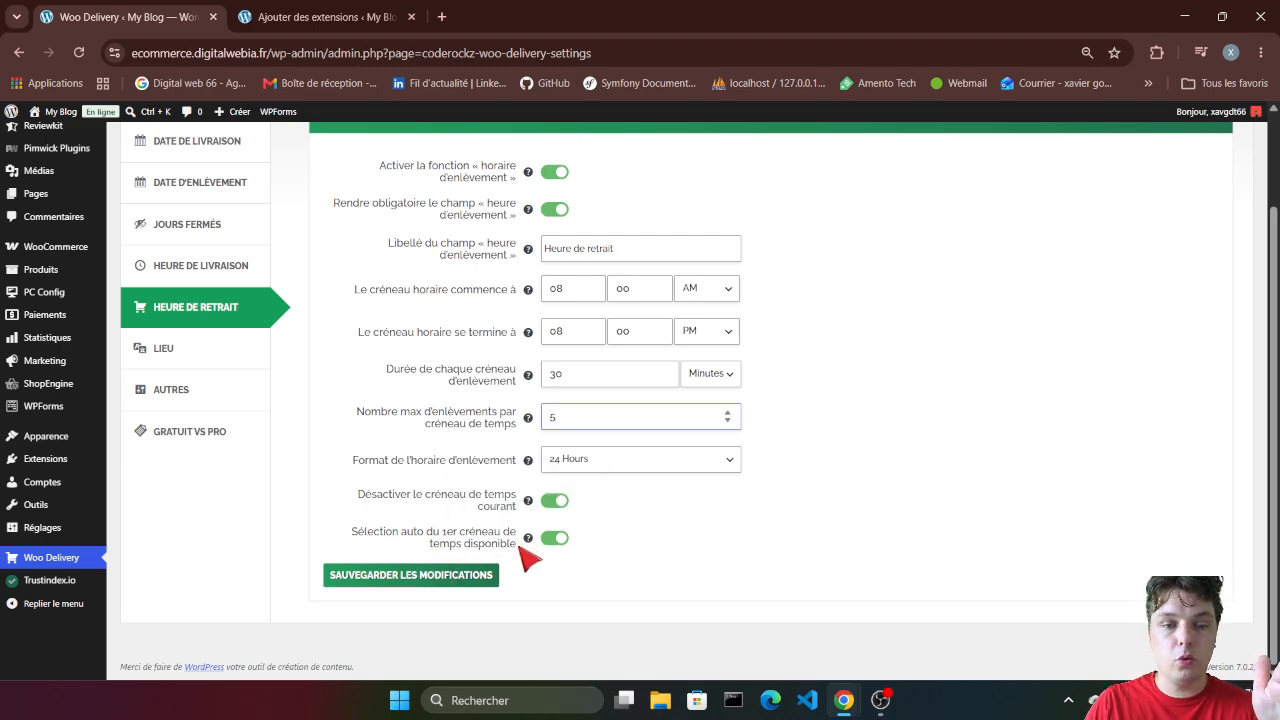
pyautogui.click(460, 580)
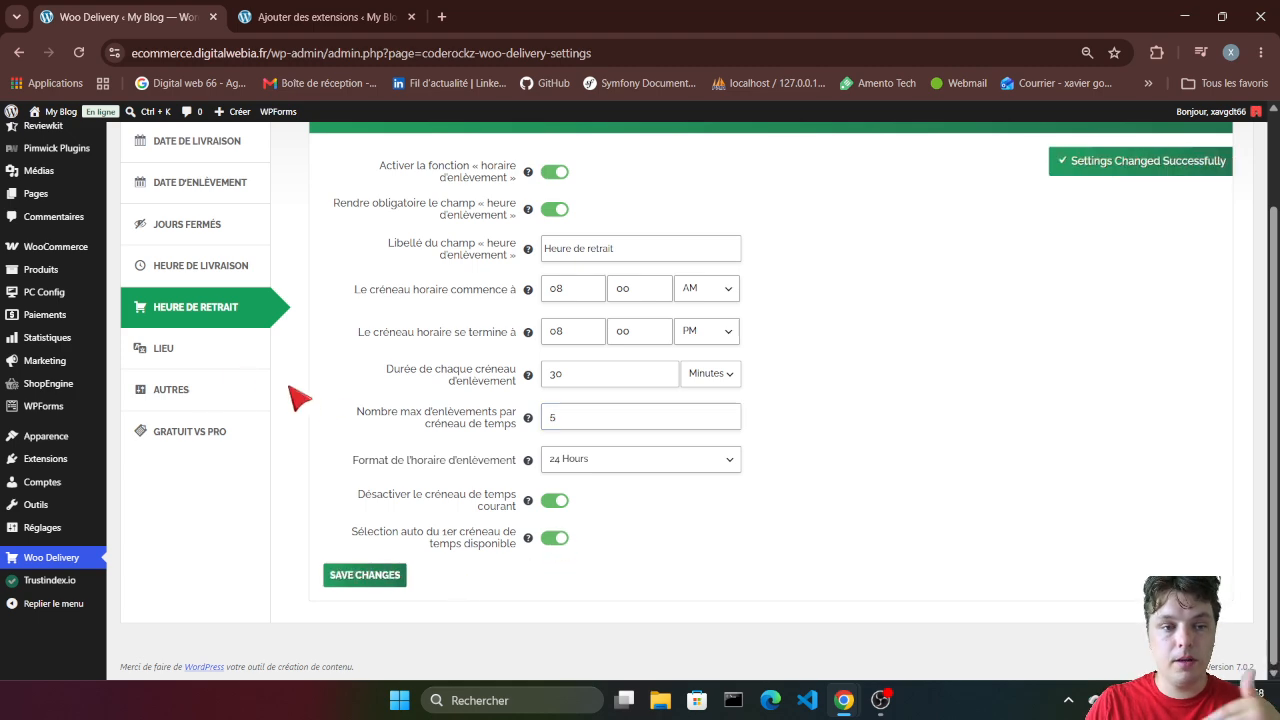
# - Open the Lieu section and examine its message fields, starting with the one for exceeding the delivery limit
pyautogui.click(200, 352)
pyautogui.scroll(1, 349, 371)
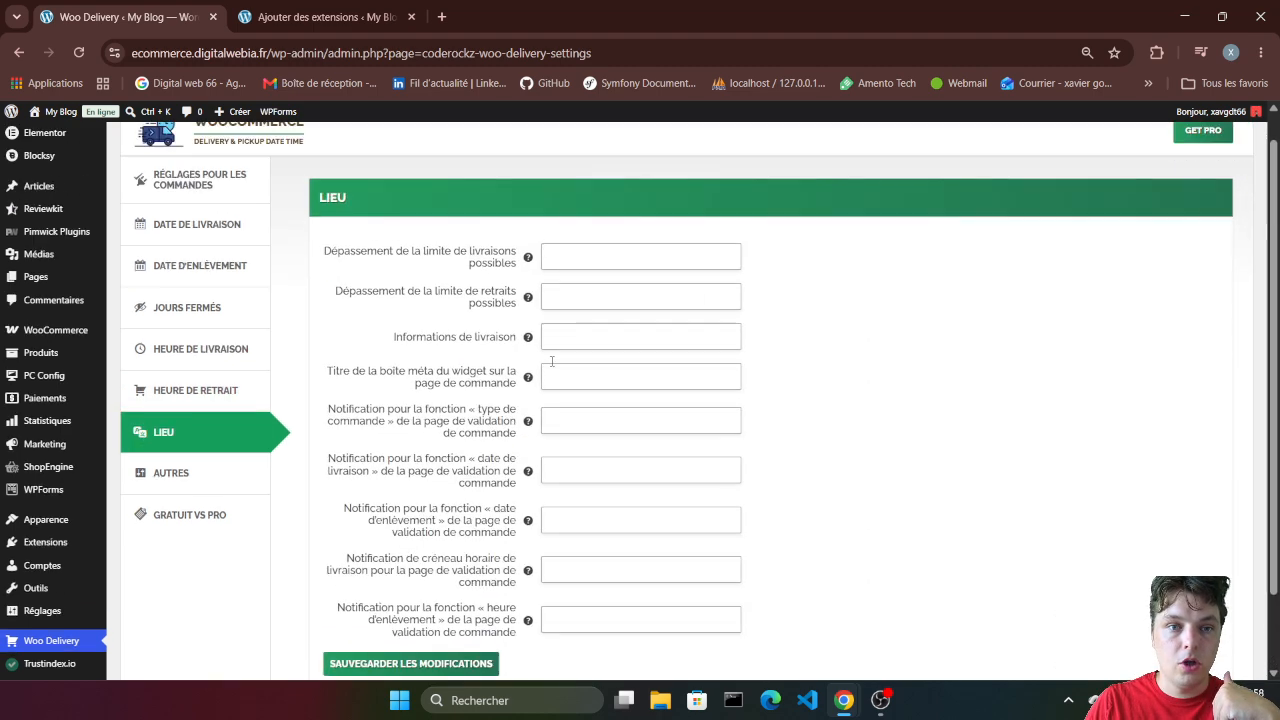
pyautogui.click(572, 250)
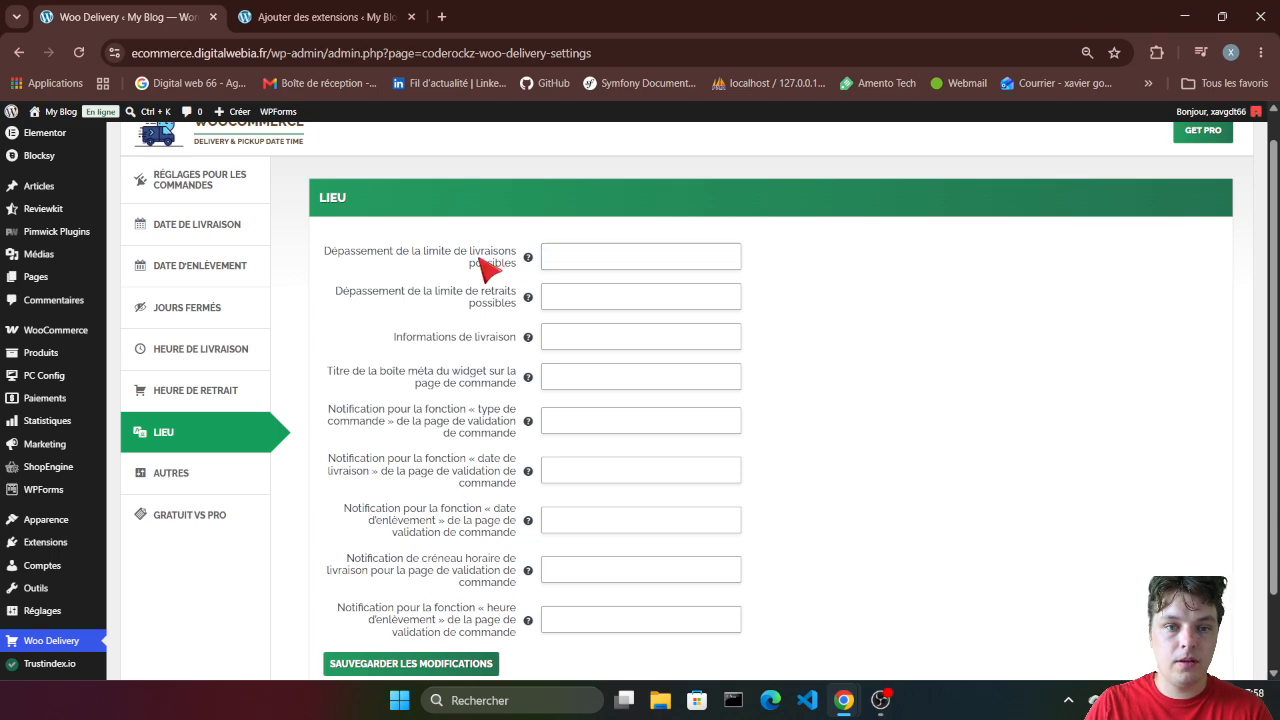
pyautogui.tripleClick(520, 264)
pyautogui.click(598, 258)
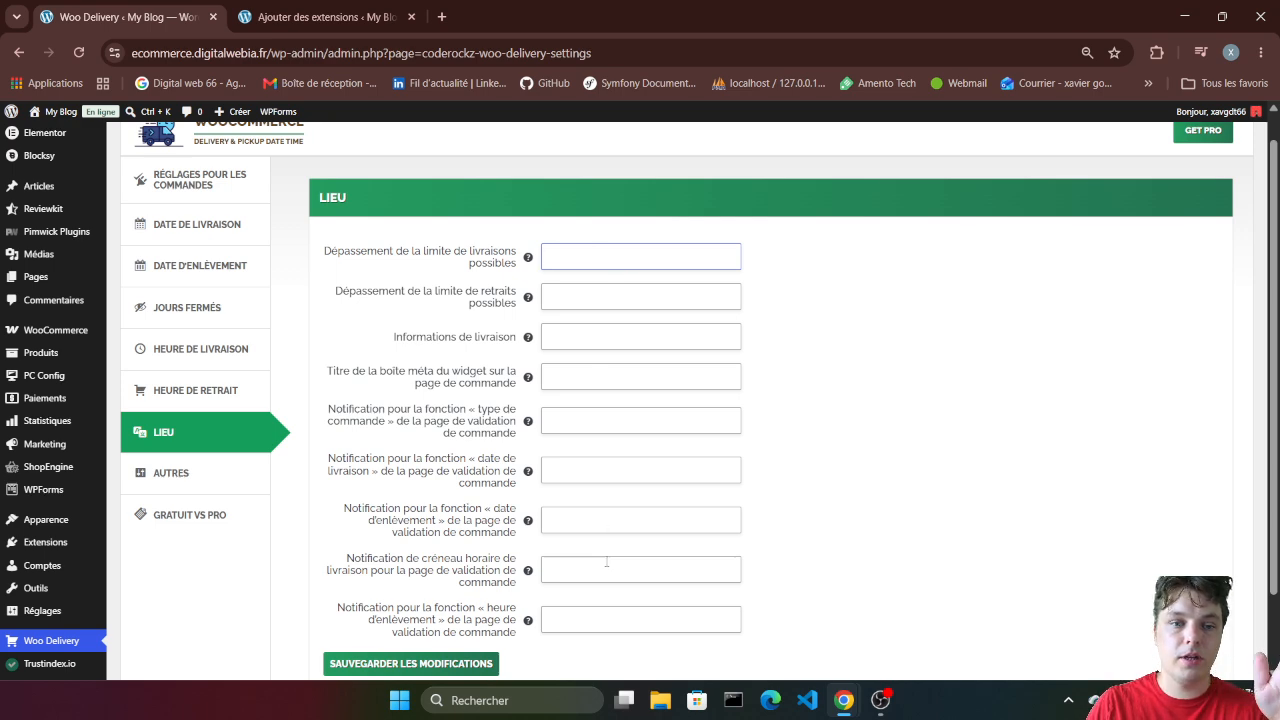
# - Read through the remaining Lieu fields, from the pickup limit message to the checkout notifications for order type, dates and time slots
pyautogui.scroll(-2, 631, 526)
pyautogui.scroll(1, 632, 527)
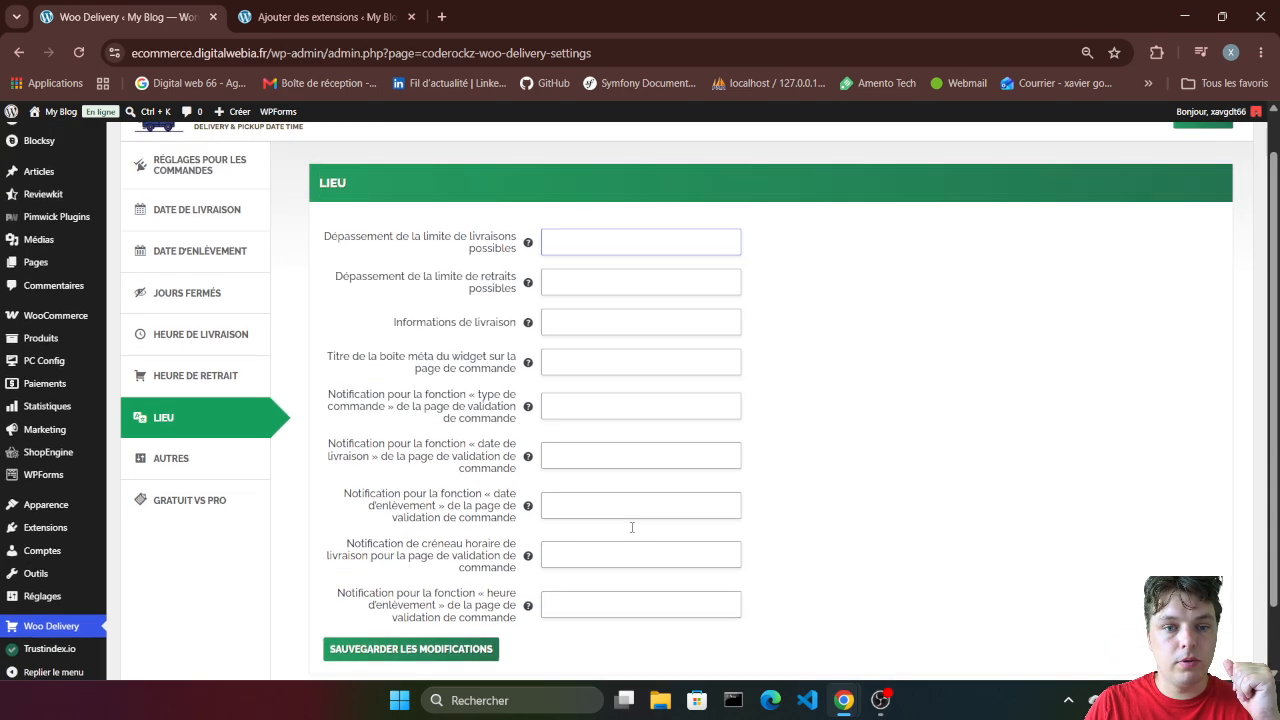
pyautogui.scroll(1, 632, 527)
pyautogui.moveTo(530, 259)
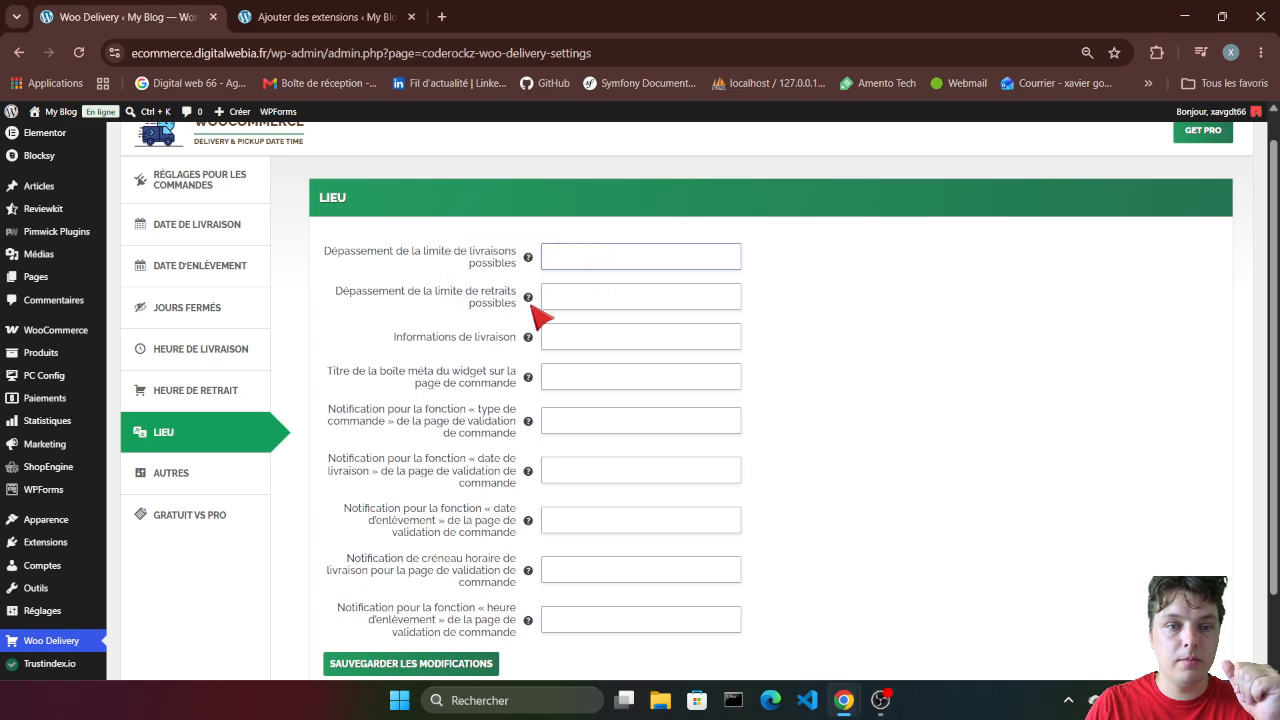
pyautogui.scroll(-2, 975, 479)
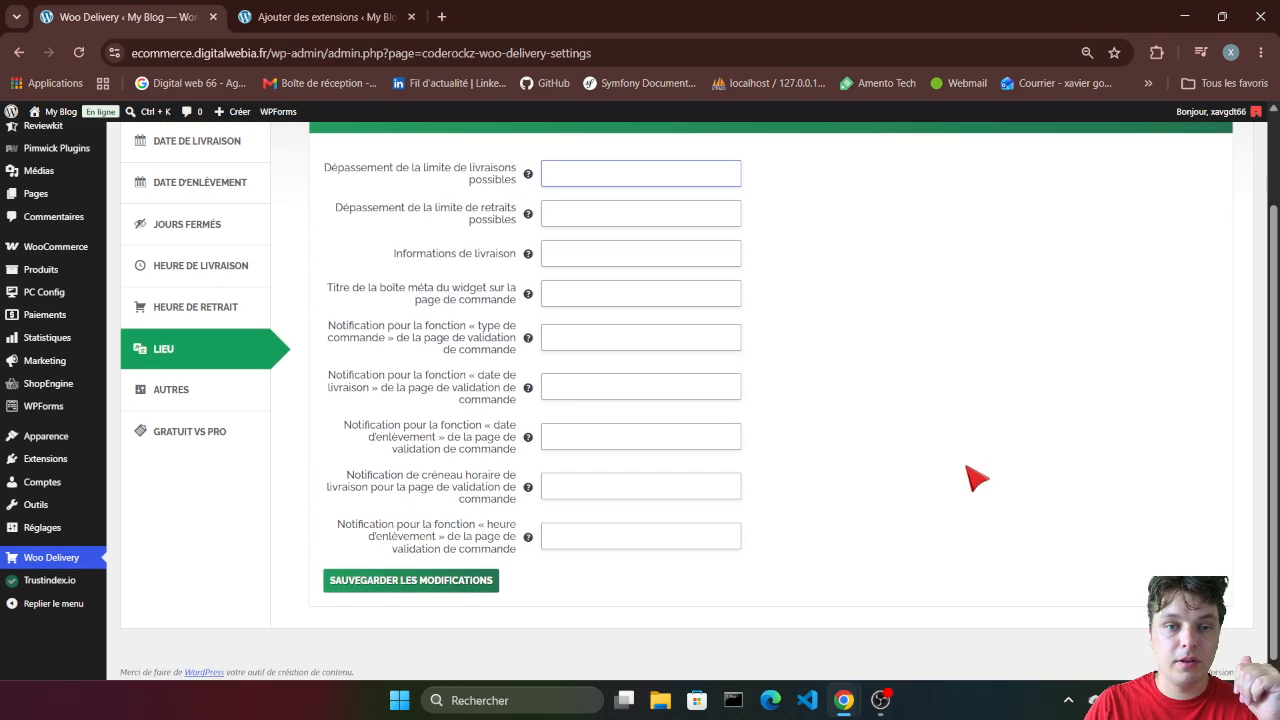
pyautogui.scroll(1, 920, 483)
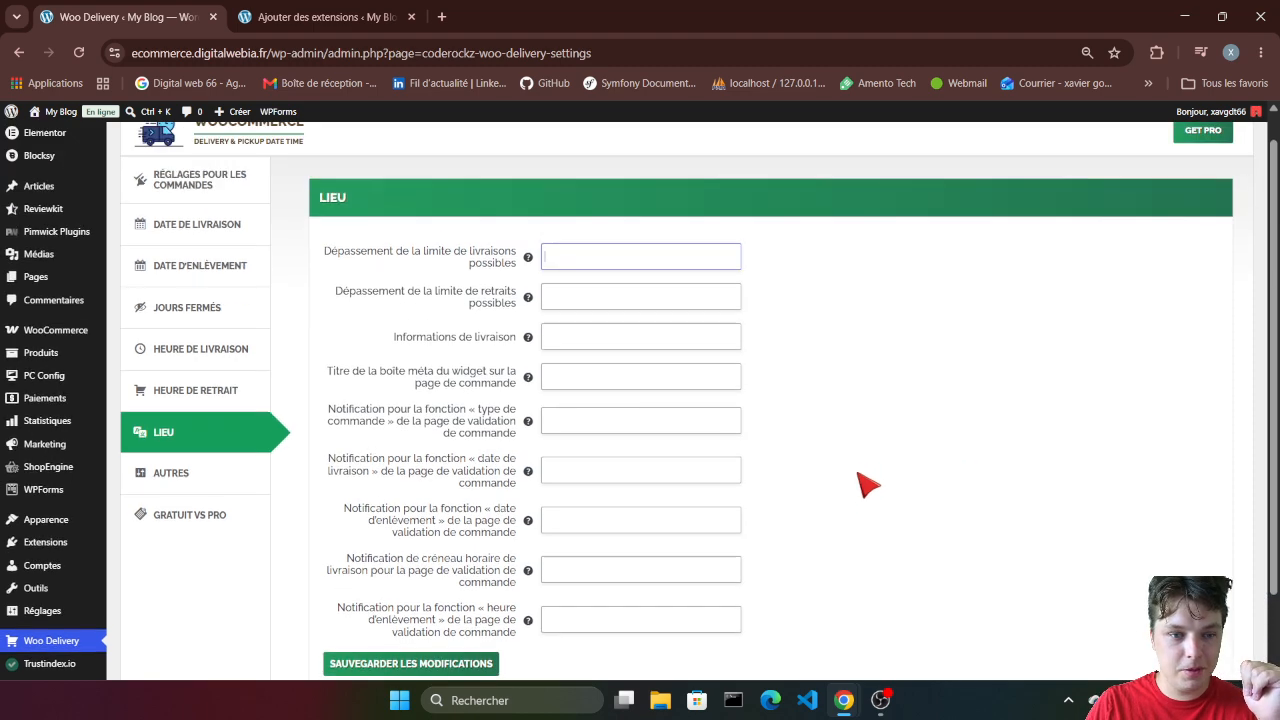
# - Open the Autres section, check the available Field Position options, and save the section's settings
pyautogui.scroll(-1, 866, 486)
pyautogui.click(220, 405)
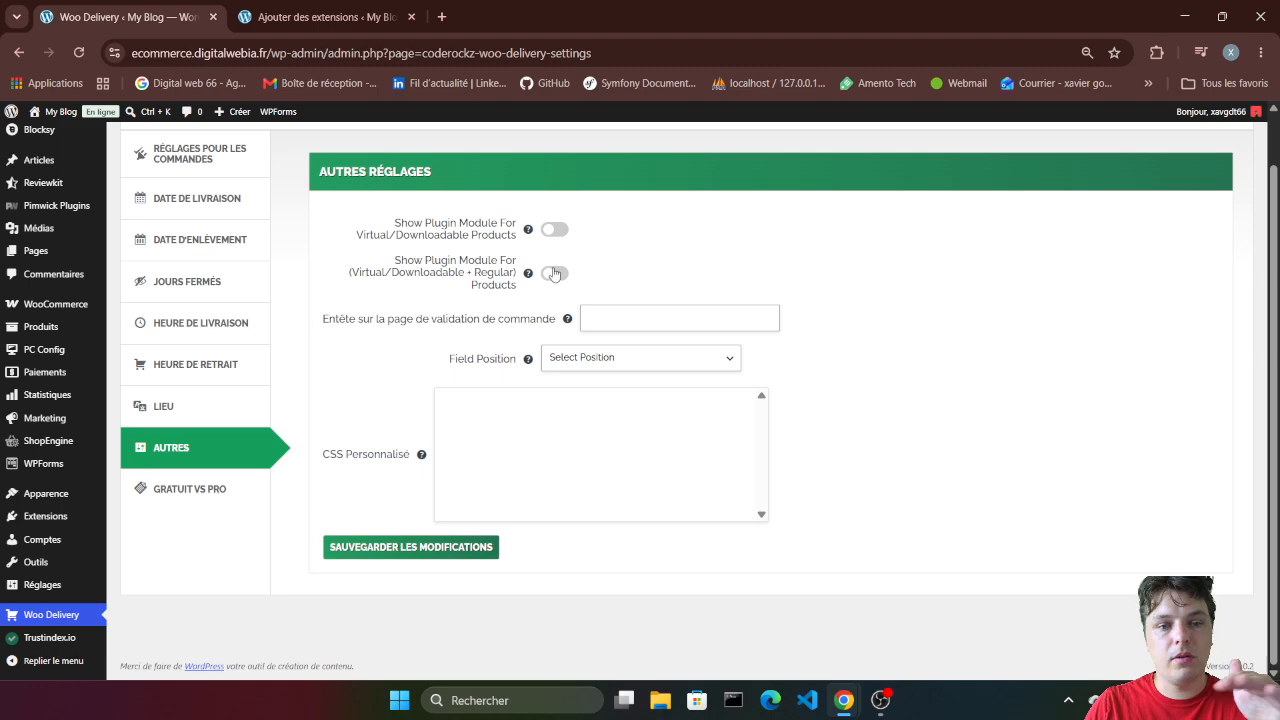
pyautogui.click(655, 358)
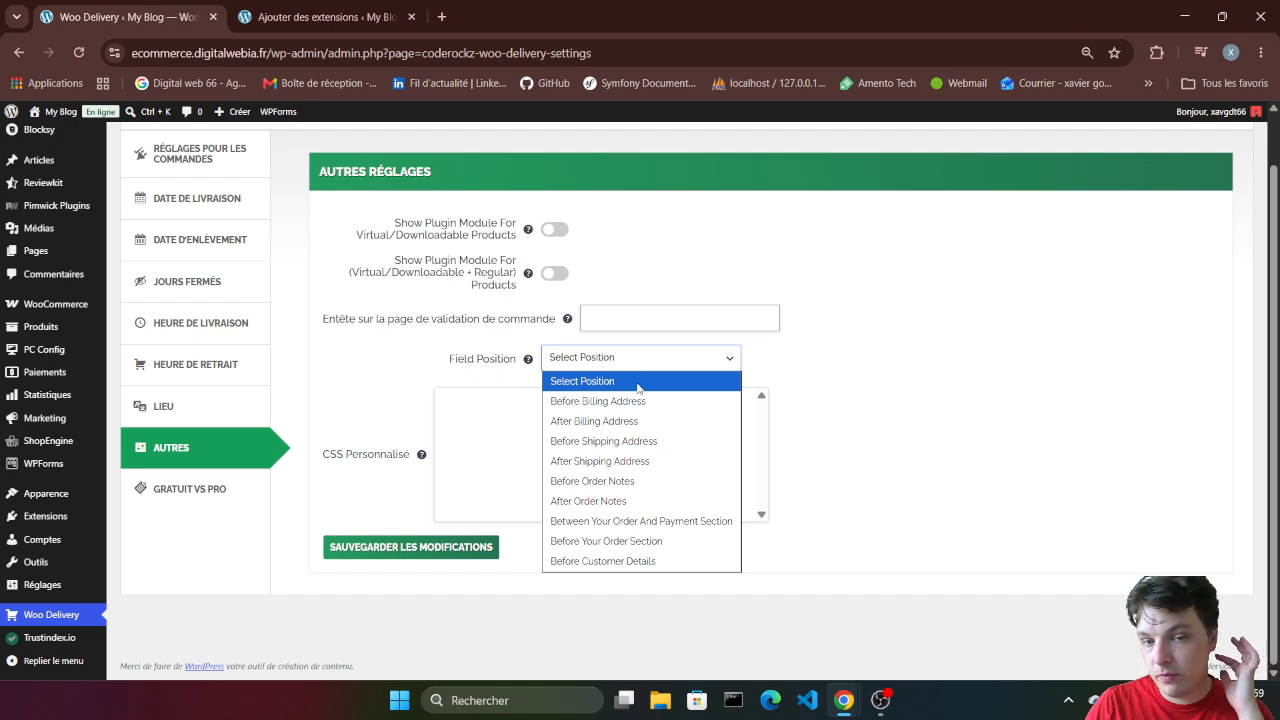
pyautogui.click(806, 394)
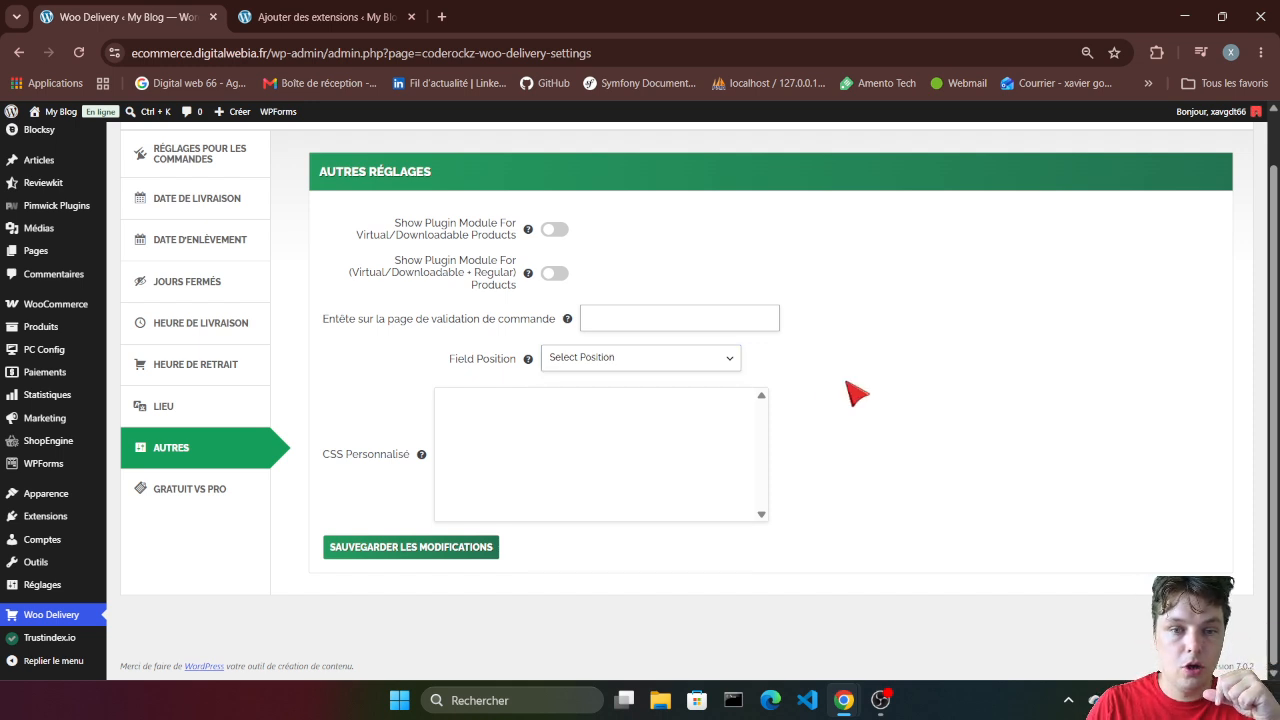
pyautogui.click(445, 556)
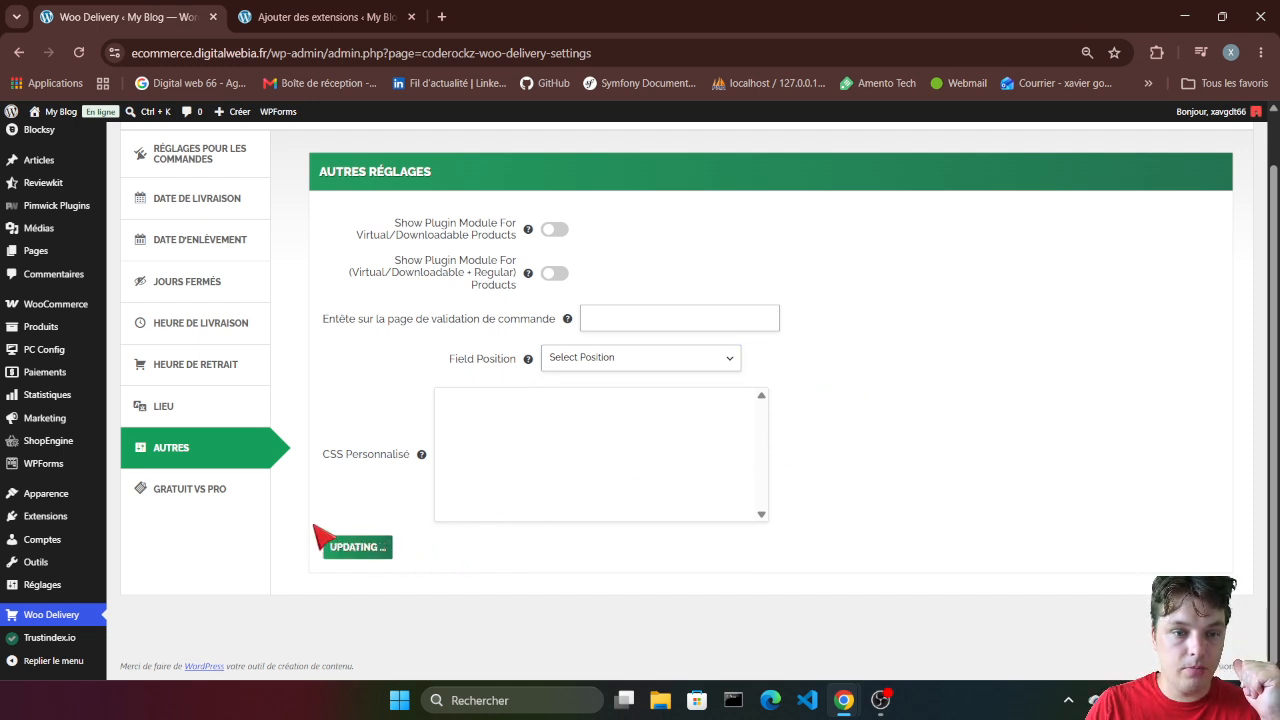
# - Open the Gratuit vs Pro section and compare the features of the Free and PRO versions
pyautogui.click(190, 499)
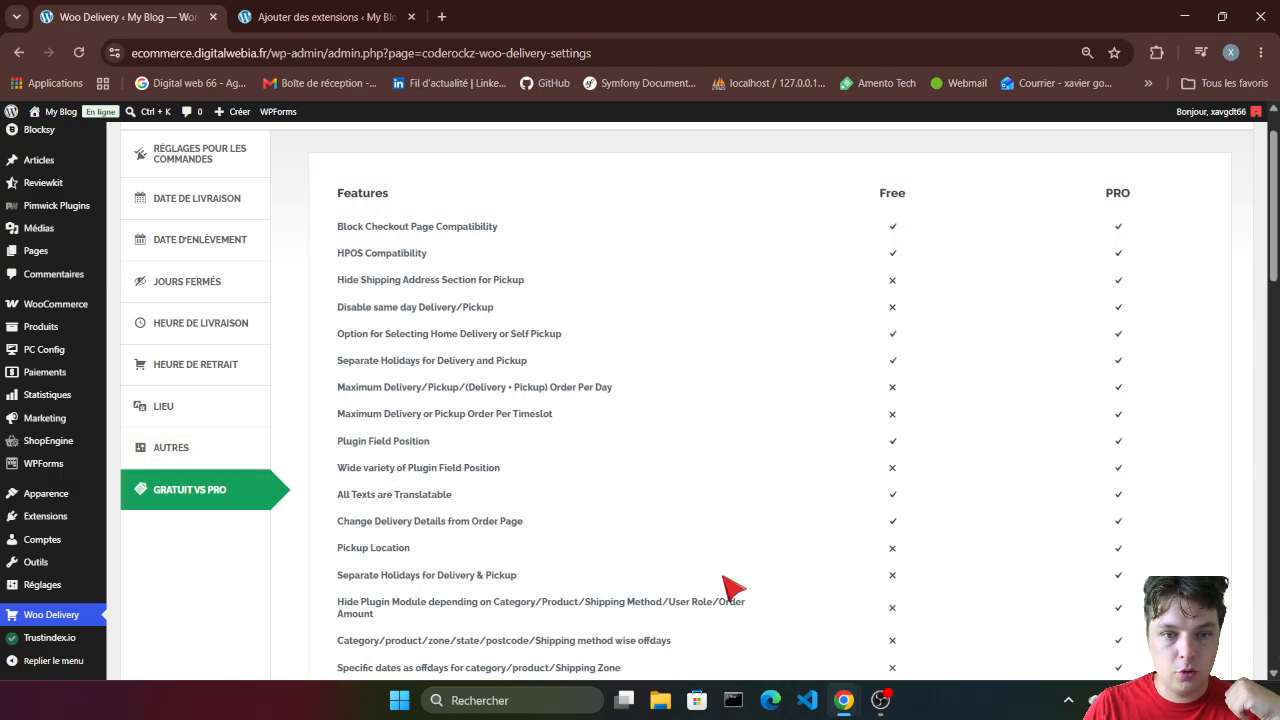
pyautogui.scroll(-10, 729, 586)
pyautogui.scroll(10, 729, 586)
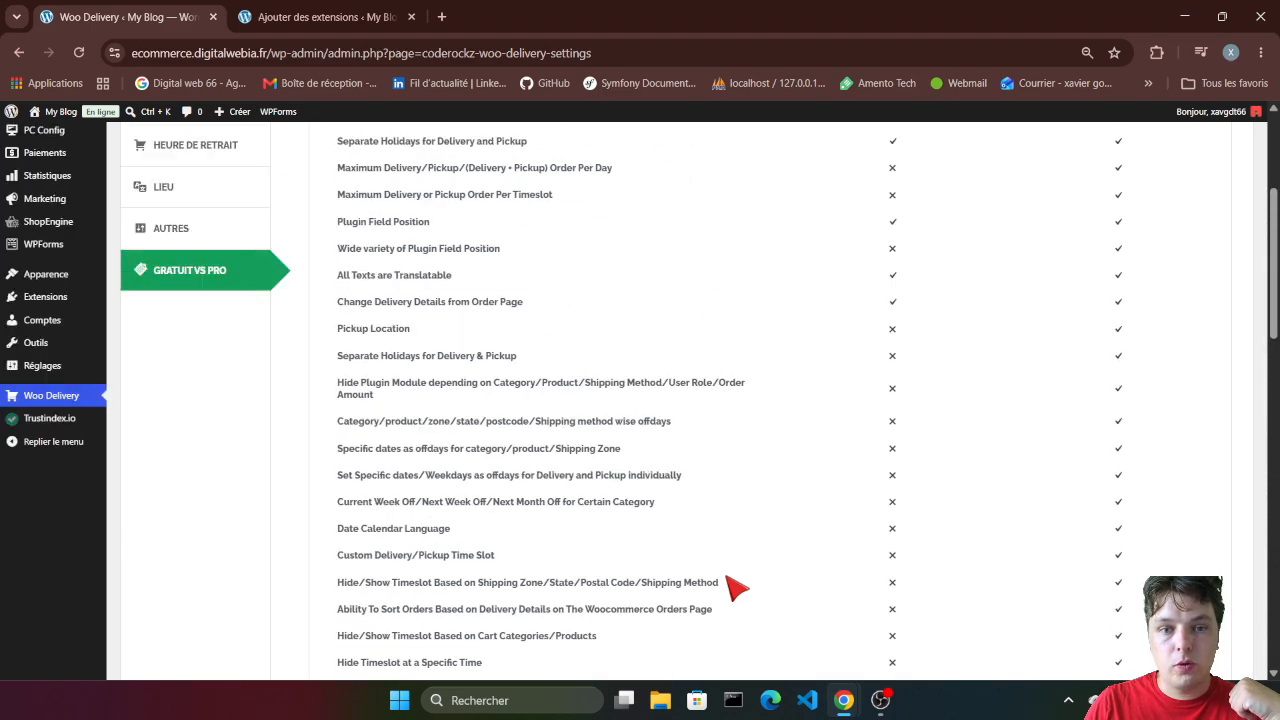
# - Open the shop's public site in a new tab and go to its cart page
pyautogui.rightClick(68, 134)
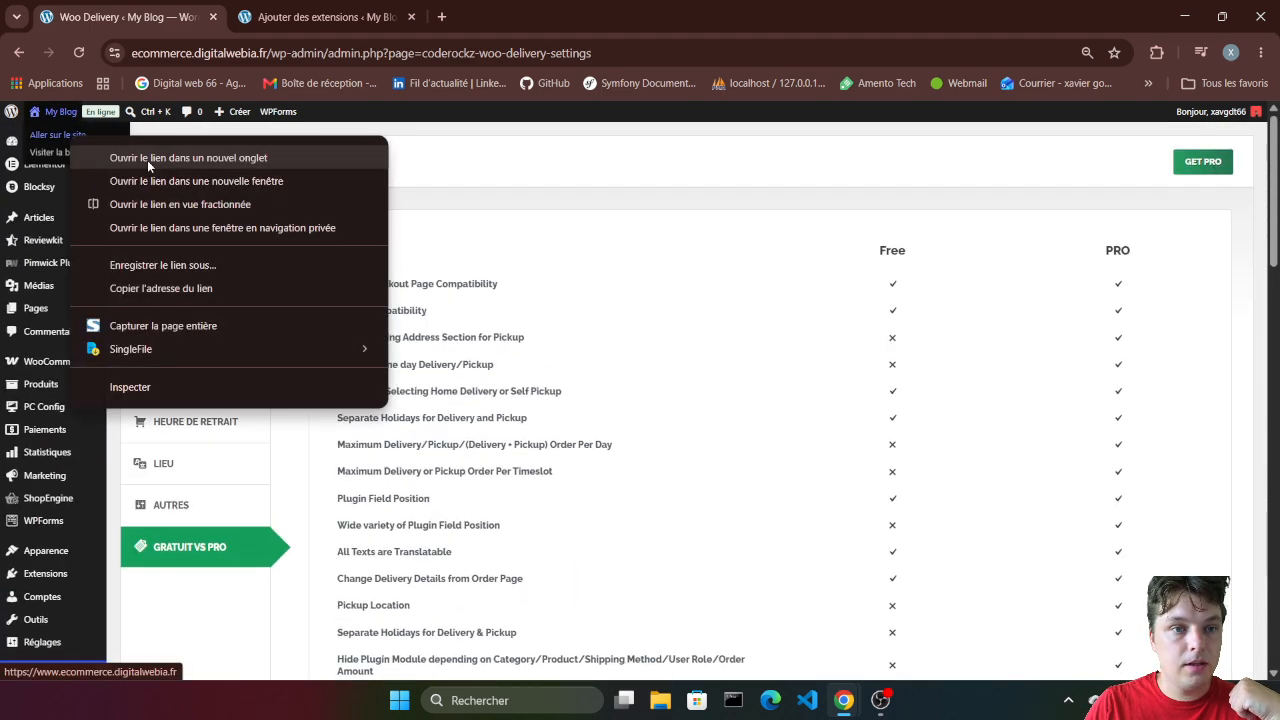
pyautogui.click(150, 148)
pyautogui.click(509, 17)
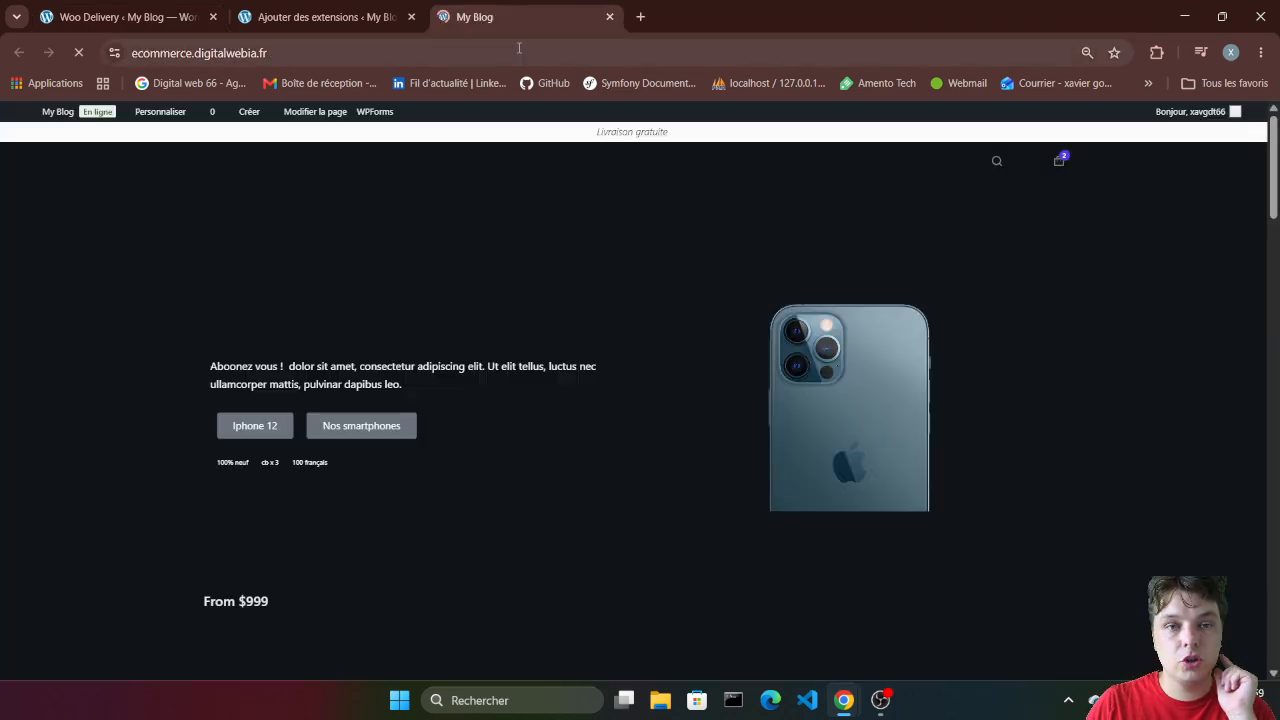
pyautogui.scroll(-4, 551, 406)
pyautogui.scroll(4, 700, 429)
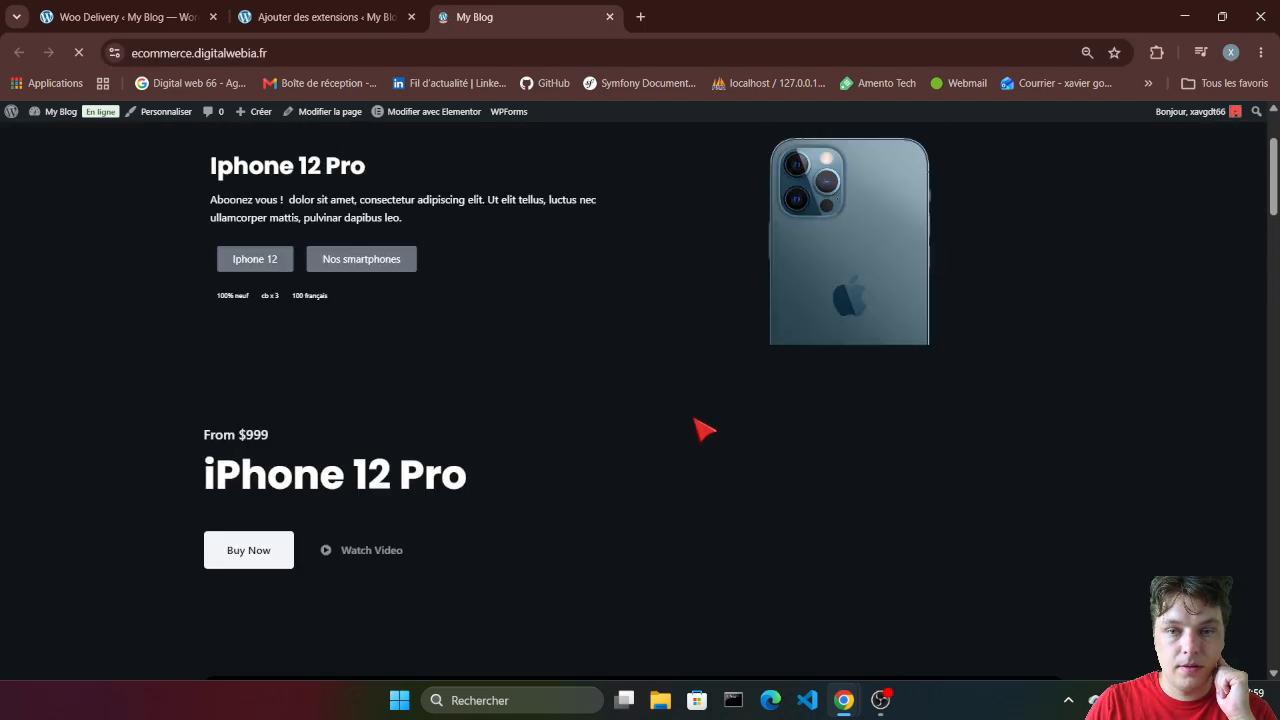
pyautogui.moveTo(1060, 170)
pyautogui.click(942, 298)
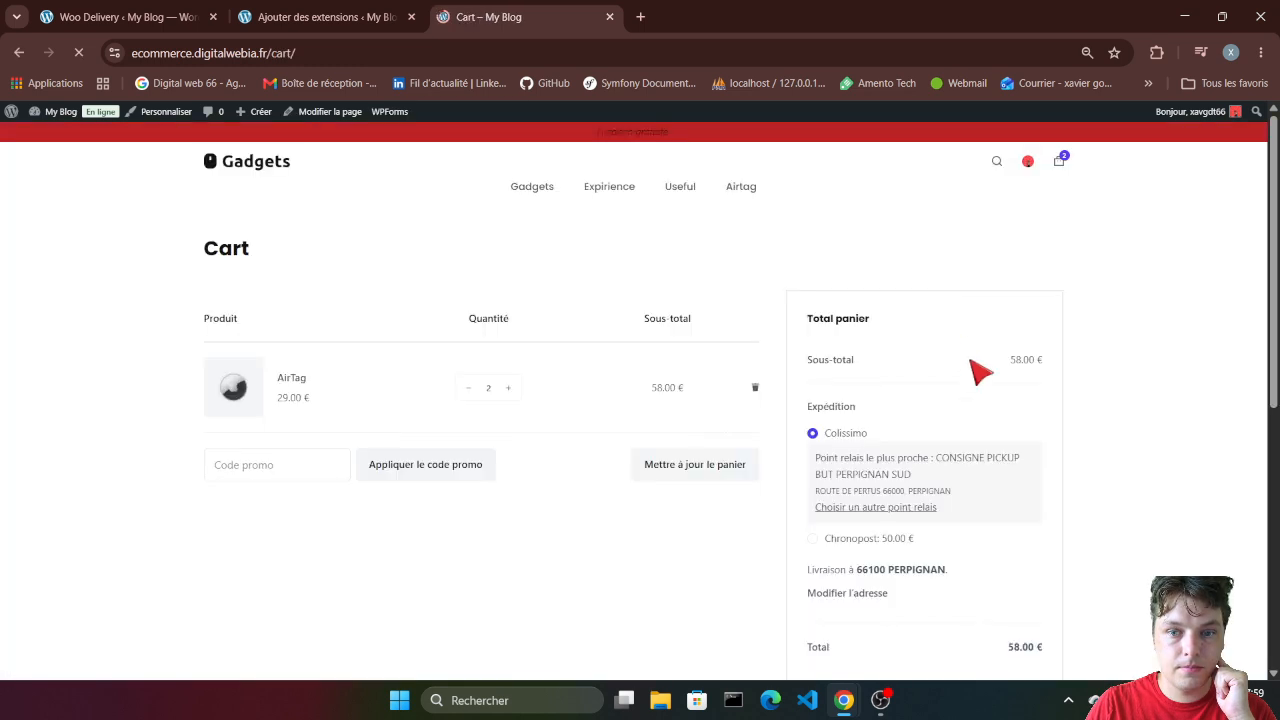
# - Look over the cart totals, try Chronopost as the shipping method, and switch back to Colissimo
pyautogui.scroll(-1, 1160, 455)
pyautogui.scroll(-2, 1160, 455)
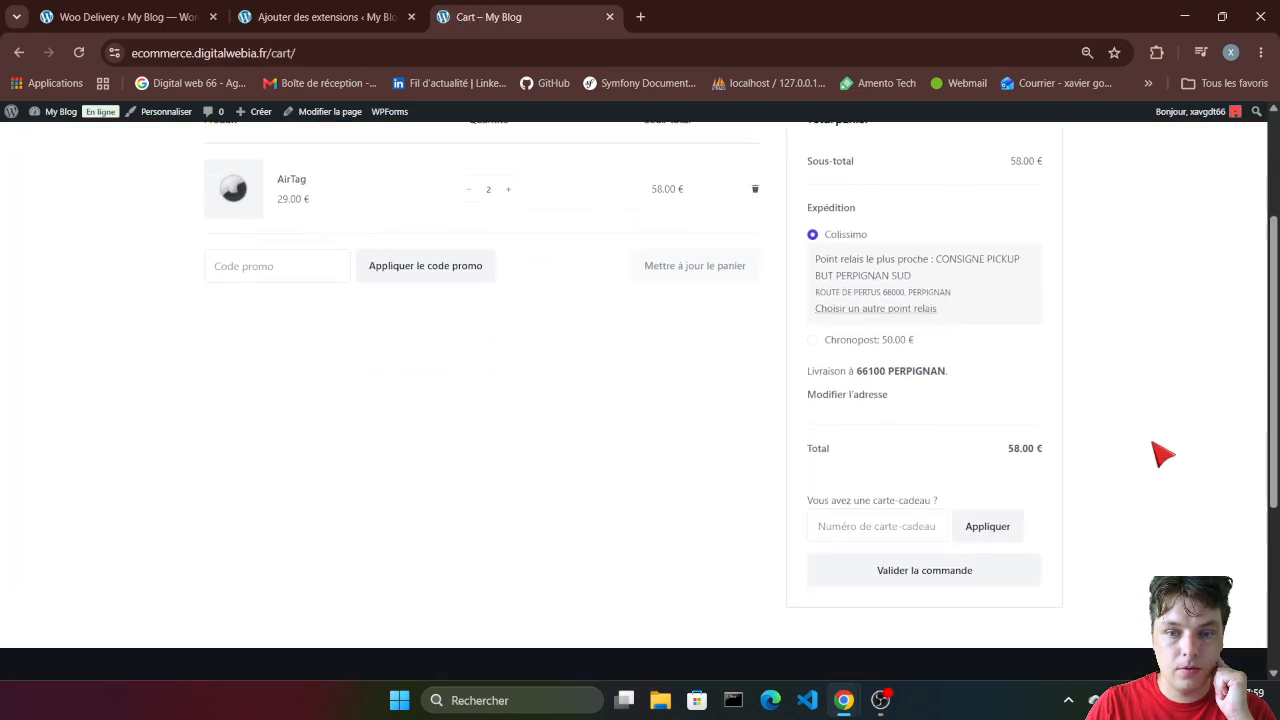
pyautogui.scroll(3, 1157, 451)
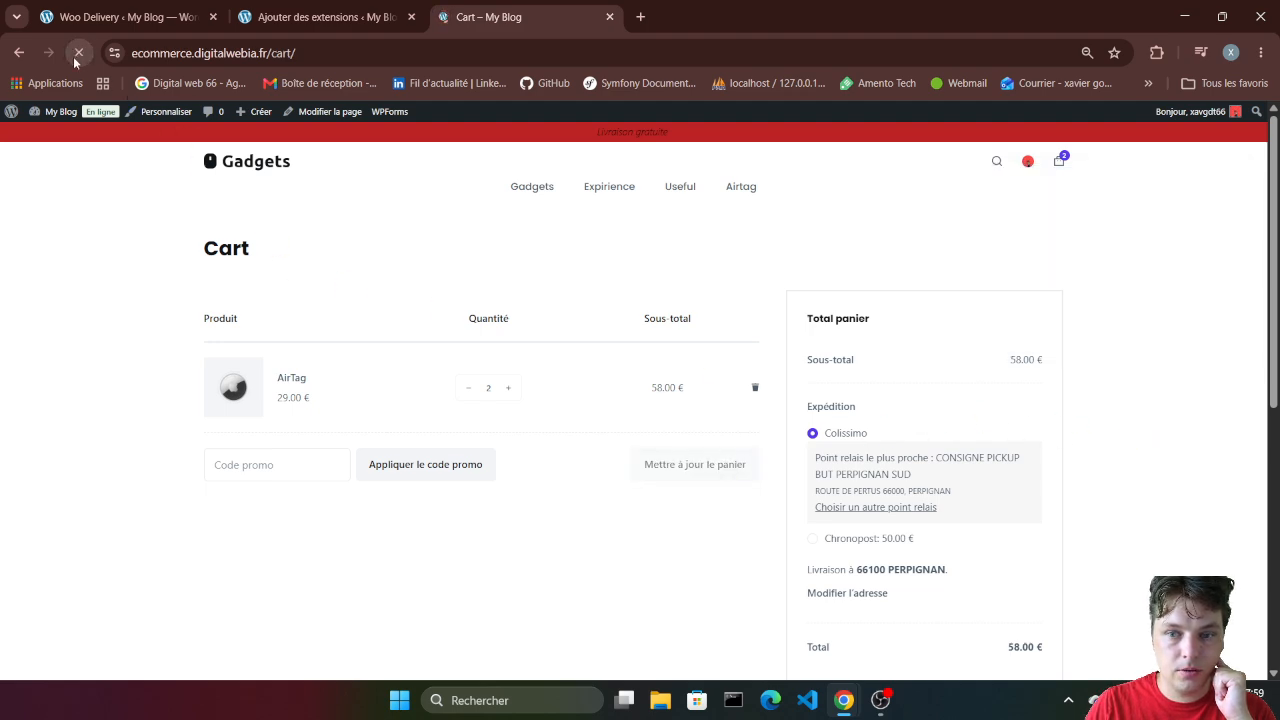
pyautogui.scroll(-2, 709, 423)
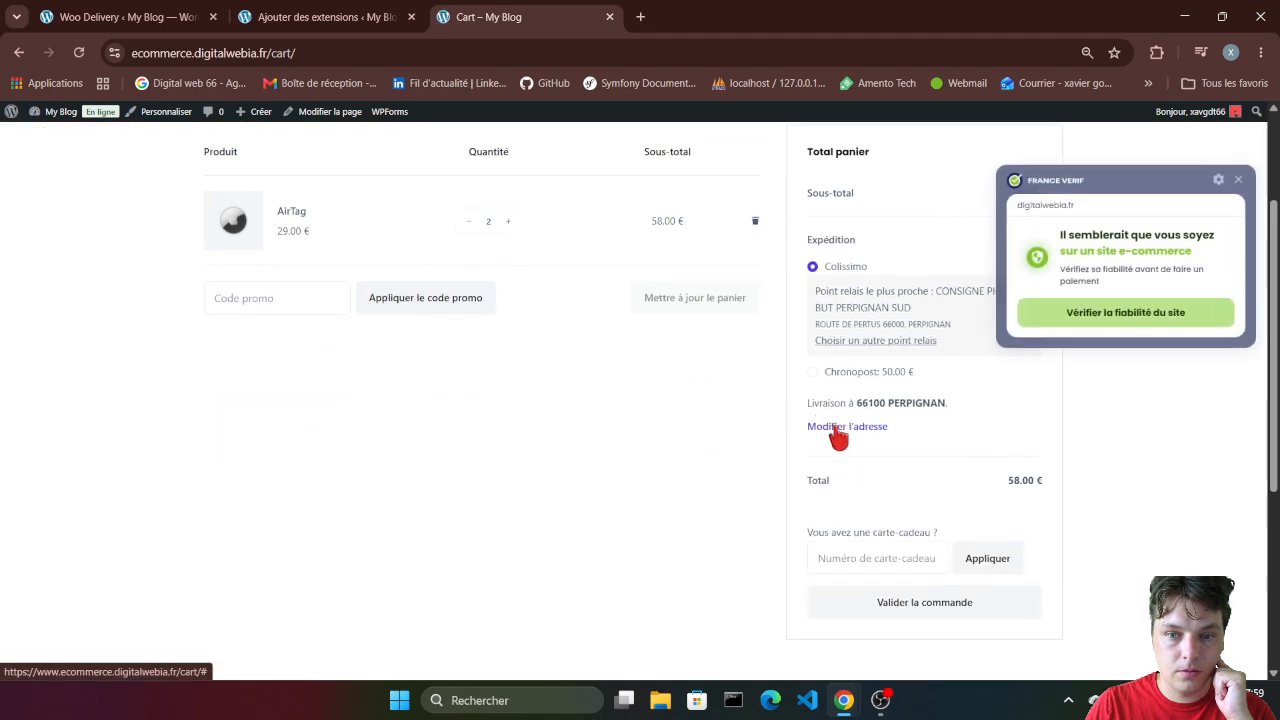
pyautogui.click(813, 372)
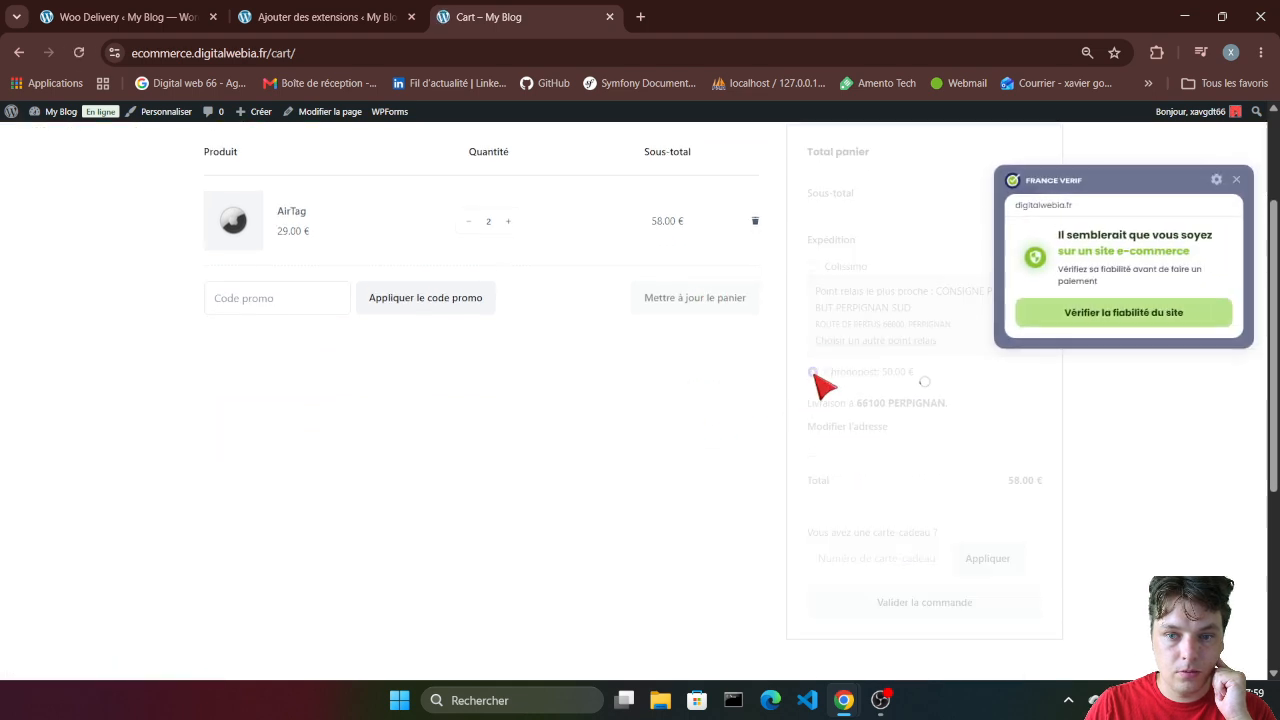
pyautogui.click(843, 268)
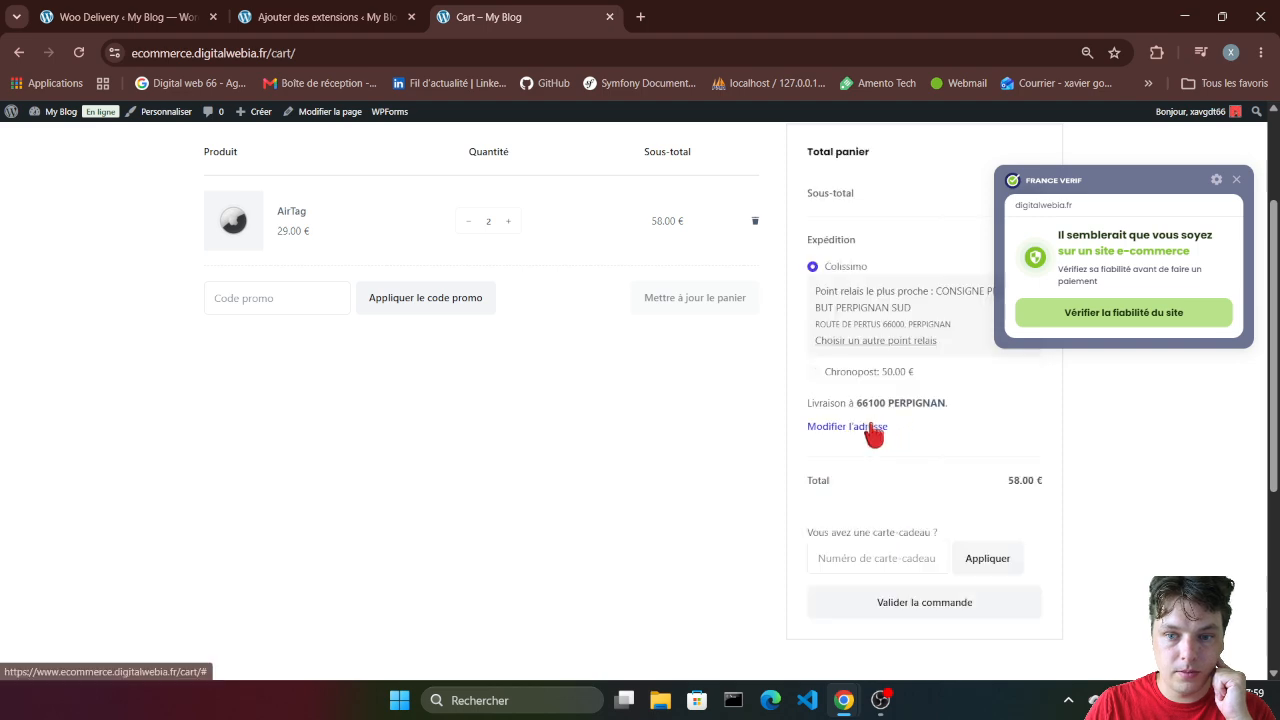
# - Expand the cart's delivery address form, update it with the filled-in address, and proceed to checkout
pyautogui.click(870, 428)
pyautogui.scroll(-3, 880, 436)
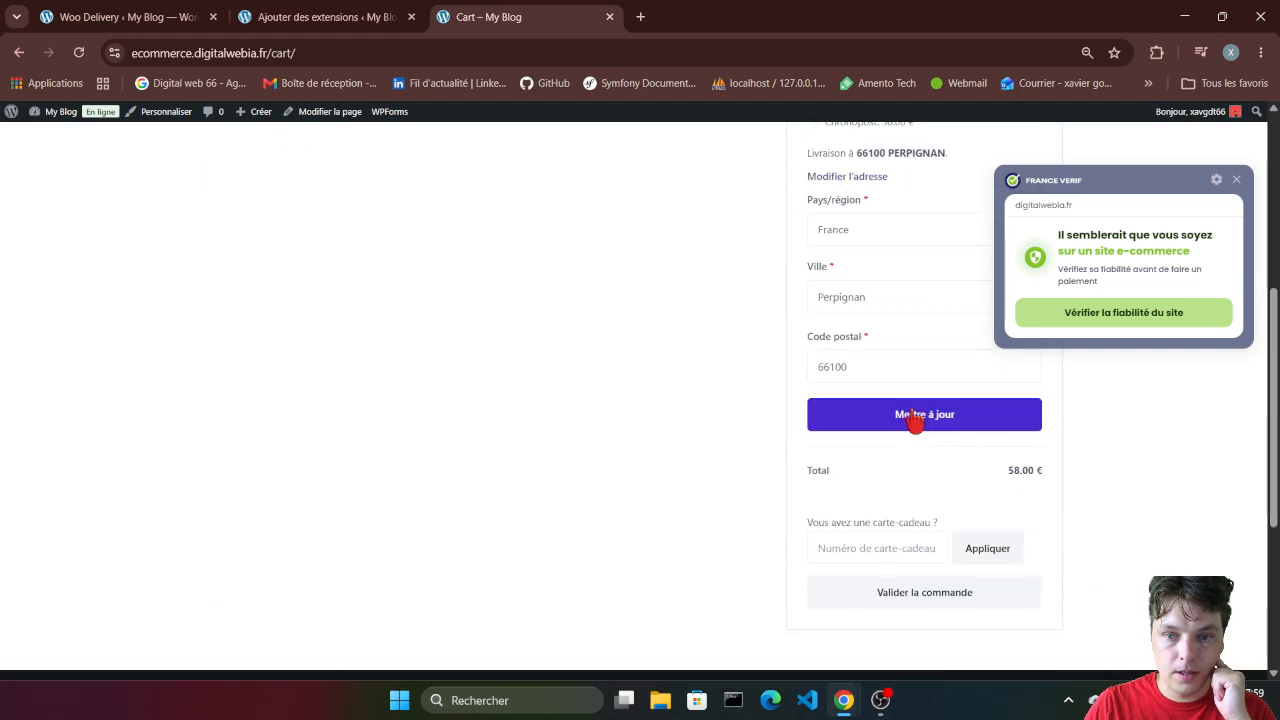
pyautogui.click(914, 418)
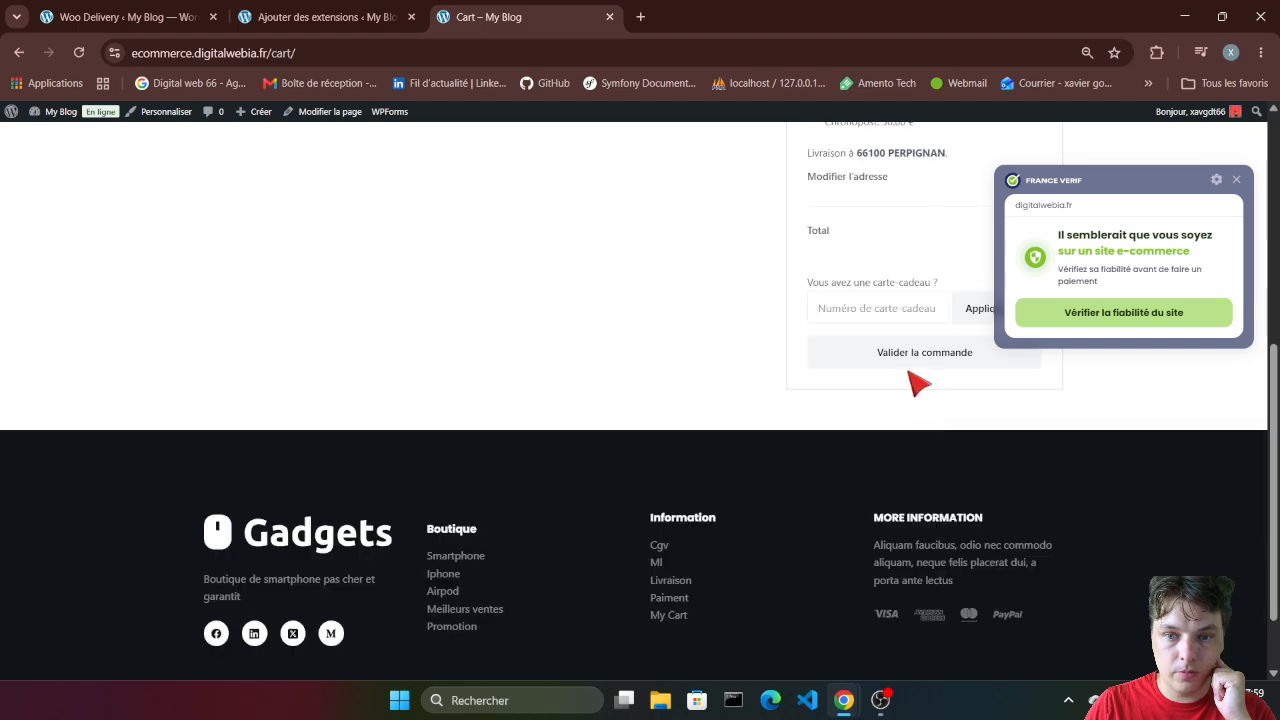
pyautogui.click(900, 366)
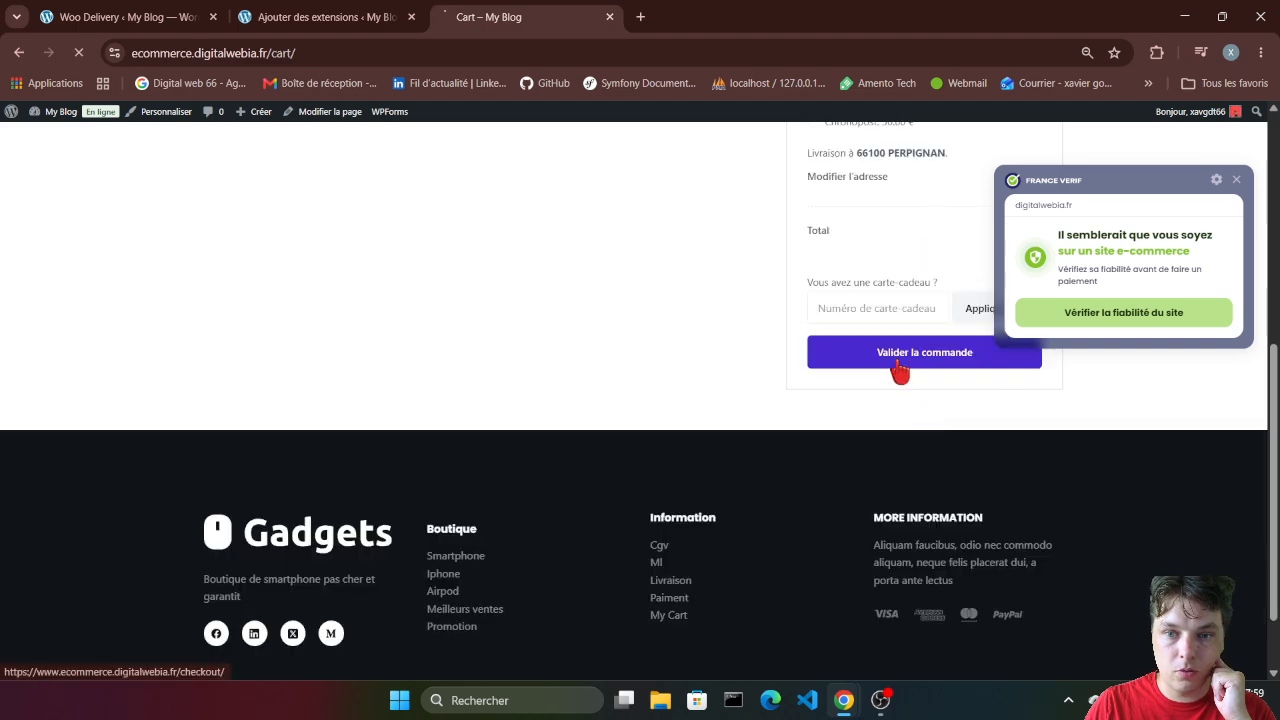
# - Look through the checkout form and set Choix de livraison to Retrait en boutique
pyautogui.scroll(-3, 605, 405)
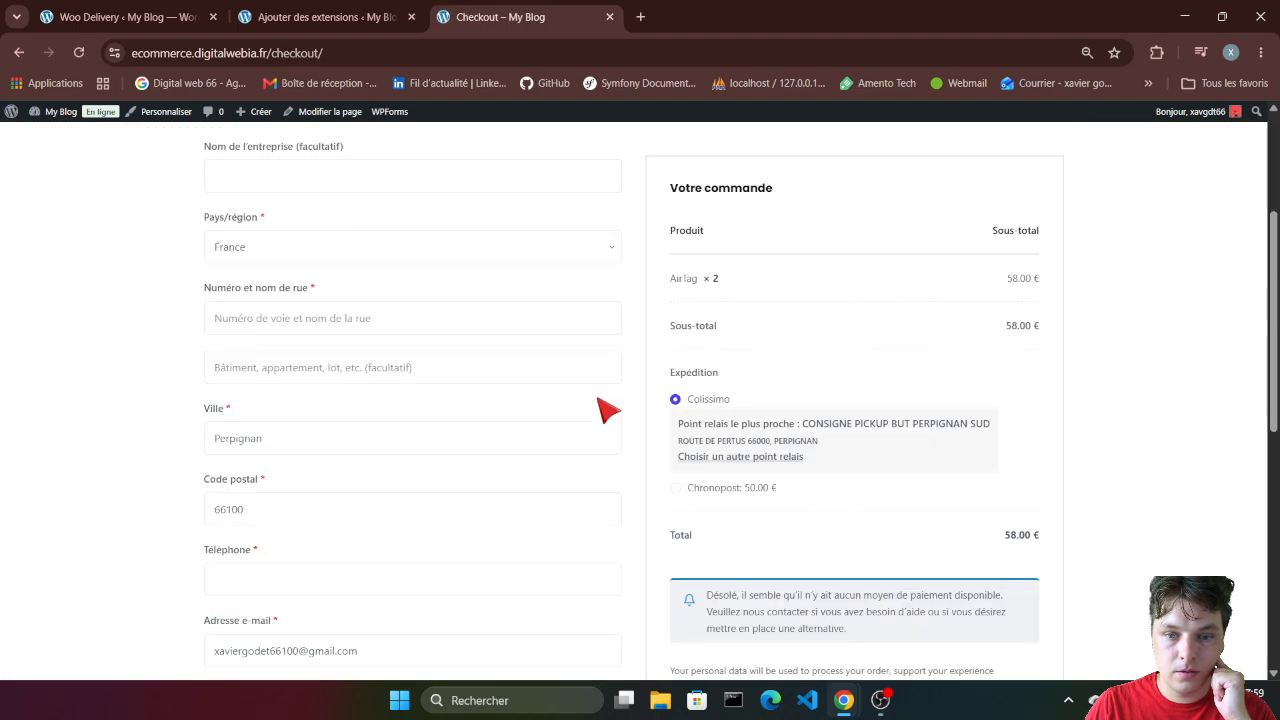
pyautogui.scroll(-6, 808, 437)
pyautogui.scroll(10, 757, 451)
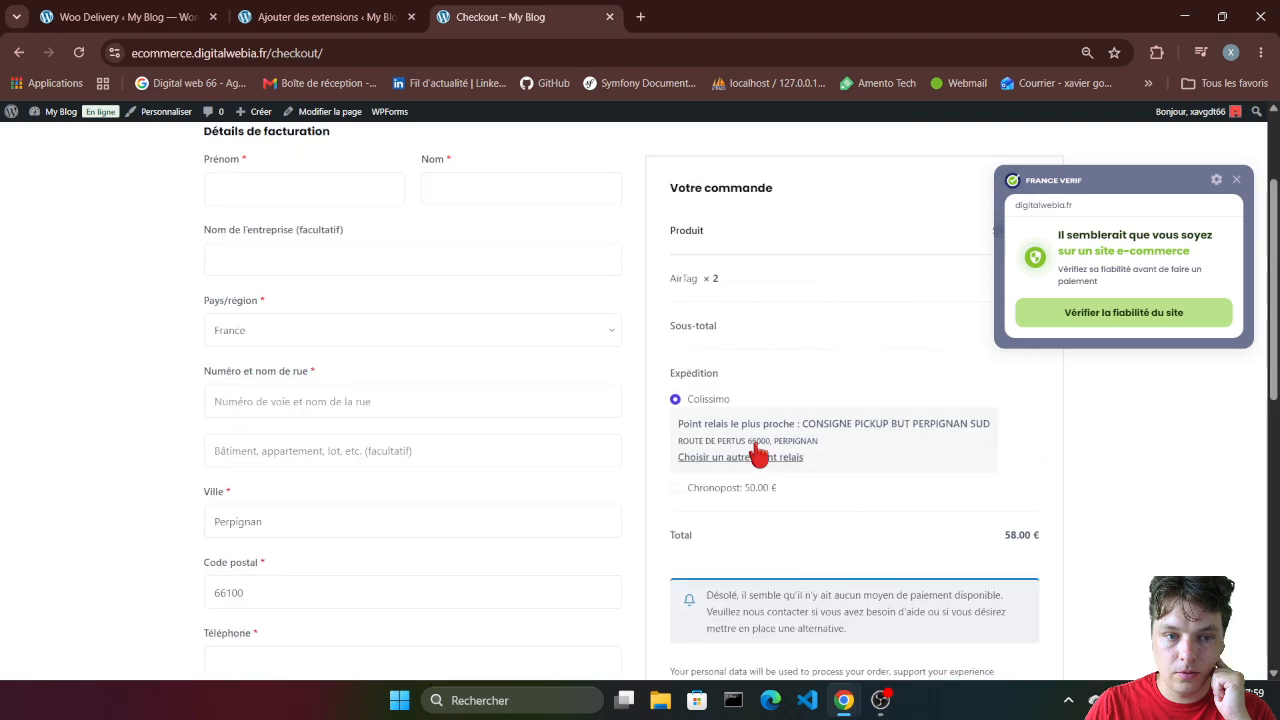
pyautogui.scroll(-10, 758, 455)
pyautogui.click(448, 283)
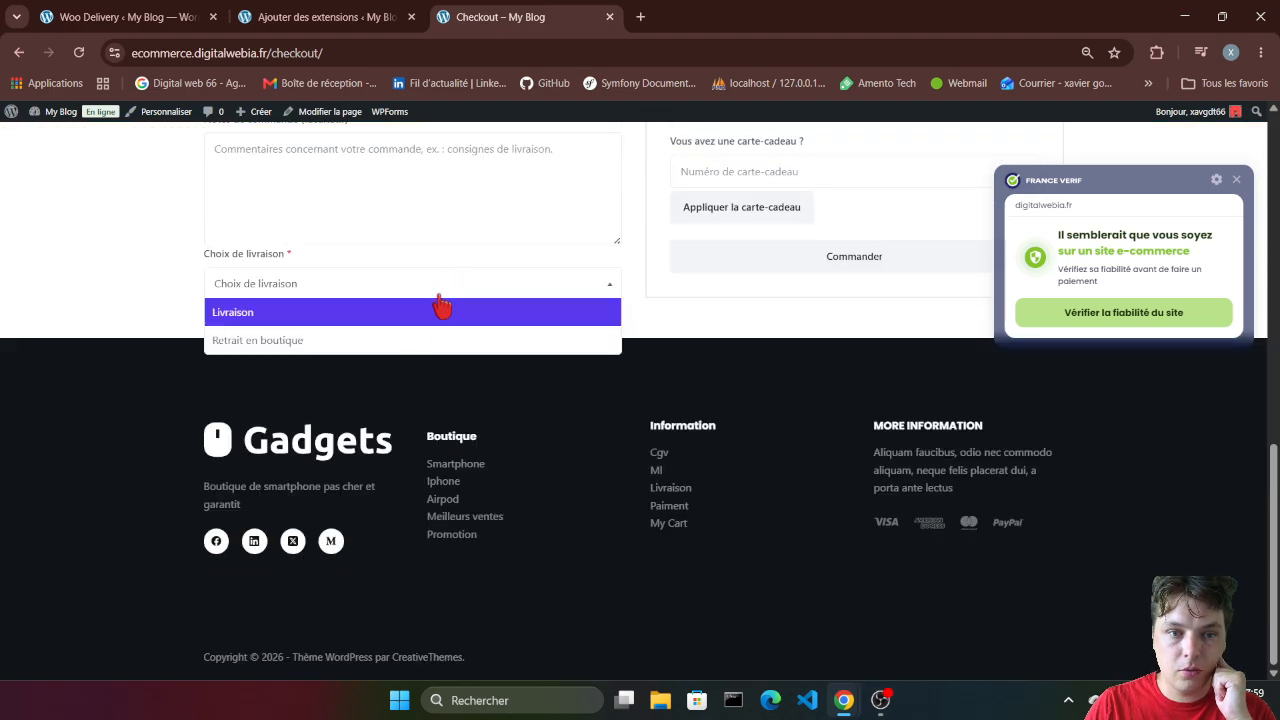
pyautogui.click(414, 342)
# - Review the checkout's shipping options and pickup date and time fields, and try to dismiss the France Verif pop-up
pyautogui.scroll(4, 580, 395)
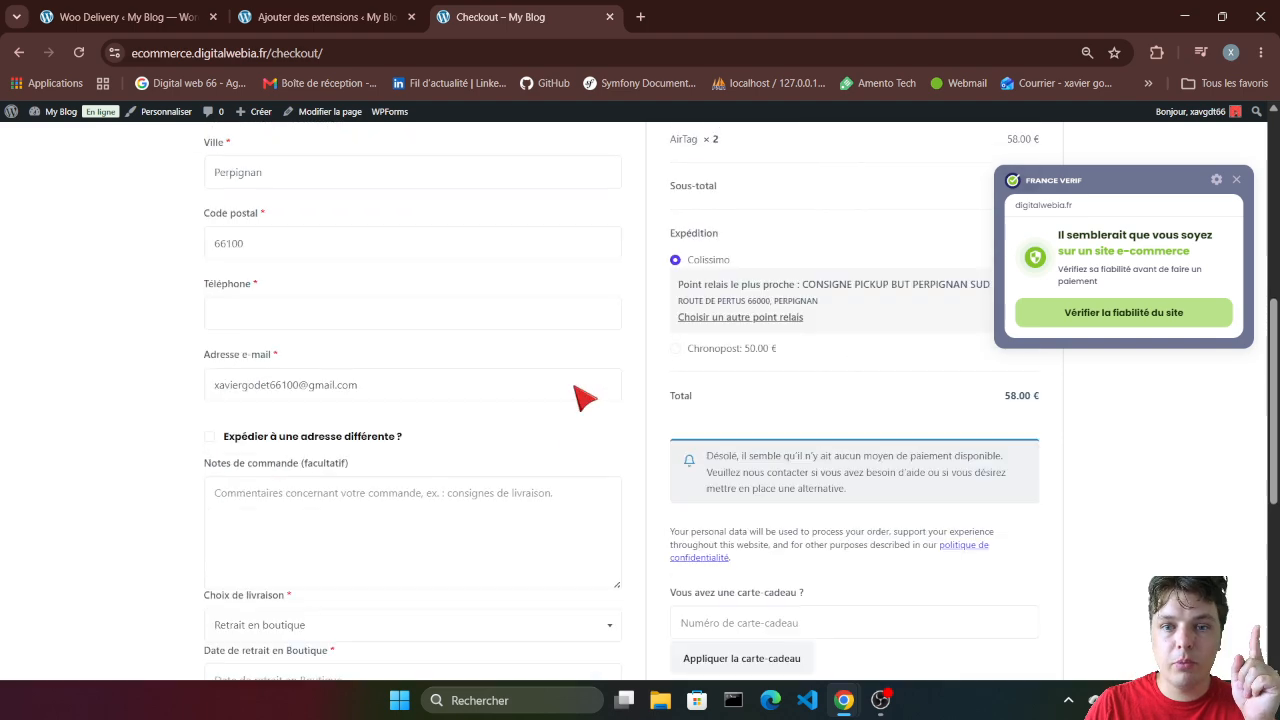
pyautogui.scroll(3, 730, 414)
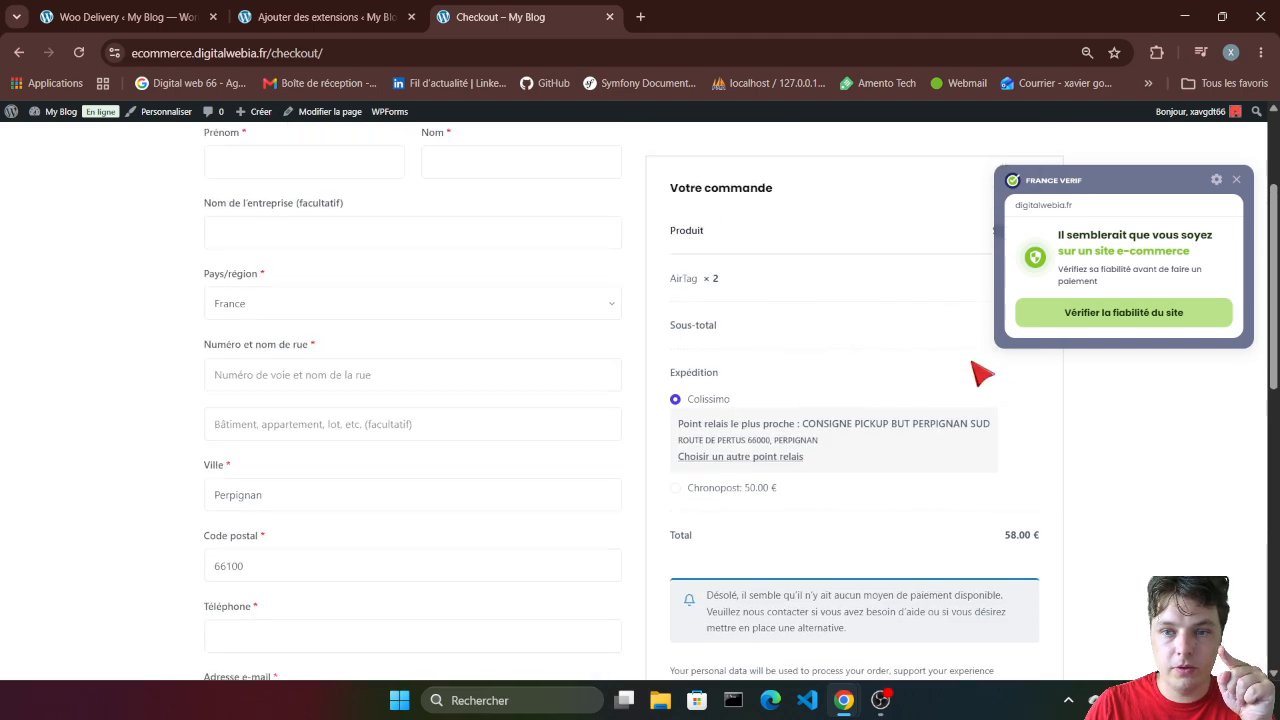
pyautogui.click(1234, 184)
pyautogui.scroll(-6, 660, 392)
pyautogui.scroll(1, 425, 514)
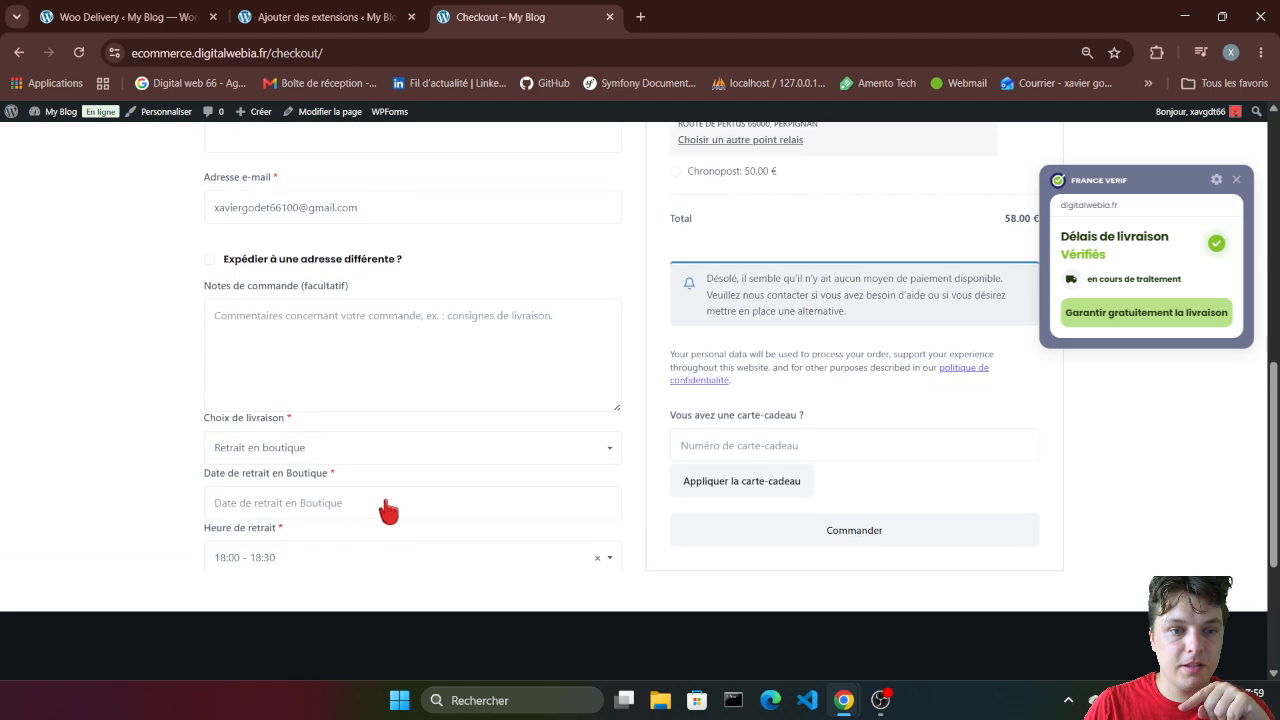
pyautogui.scroll(2, 400, 549)
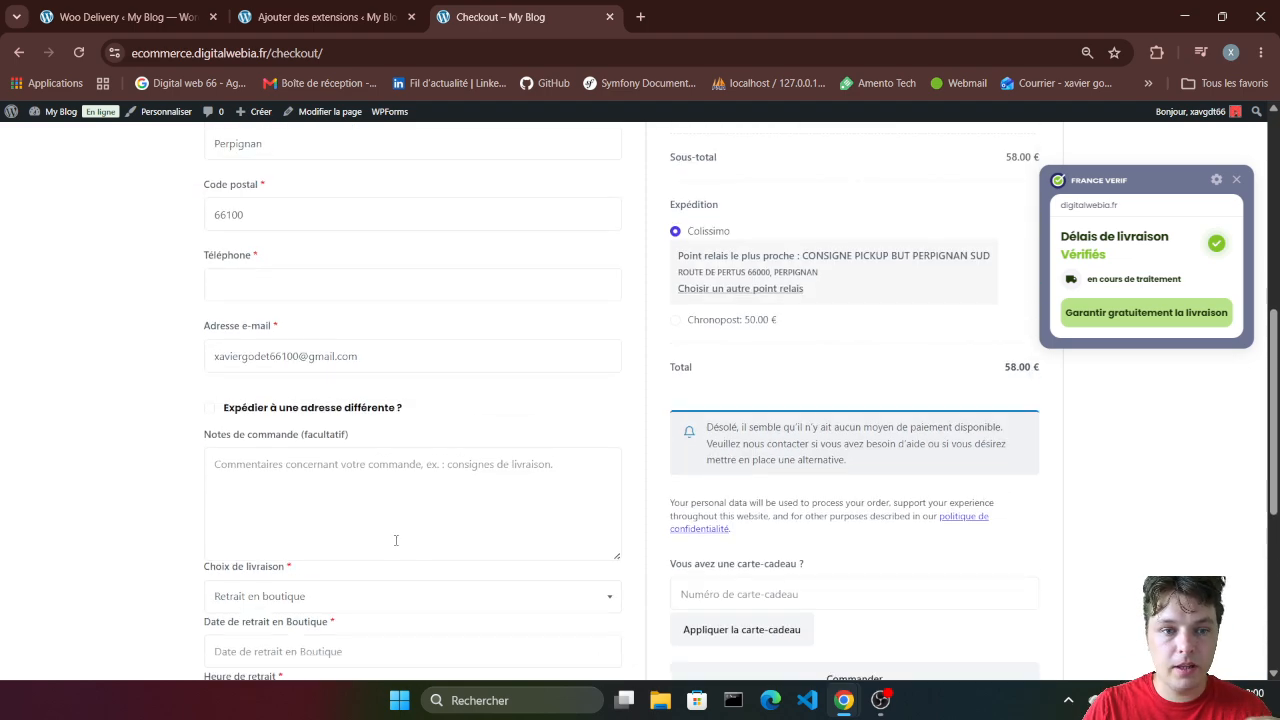
# - Set the in-store pickup date to 24.07.2026 and the pickup time to the 09:00 - 09:30 slot
pyautogui.scroll(-2, 306, 500)
pyautogui.click(316, 508)
pyautogui.click(335, 420)
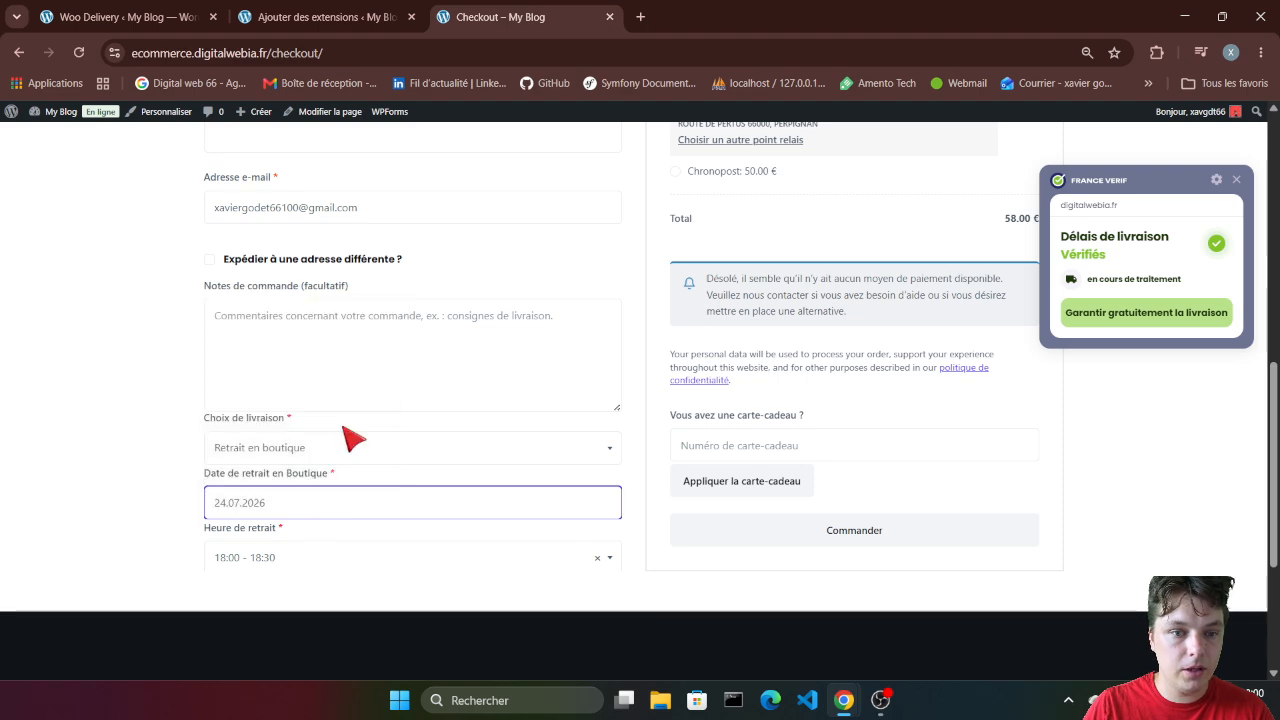
pyautogui.scroll(-2, 330, 495)
pyautogui.click(283, 391)
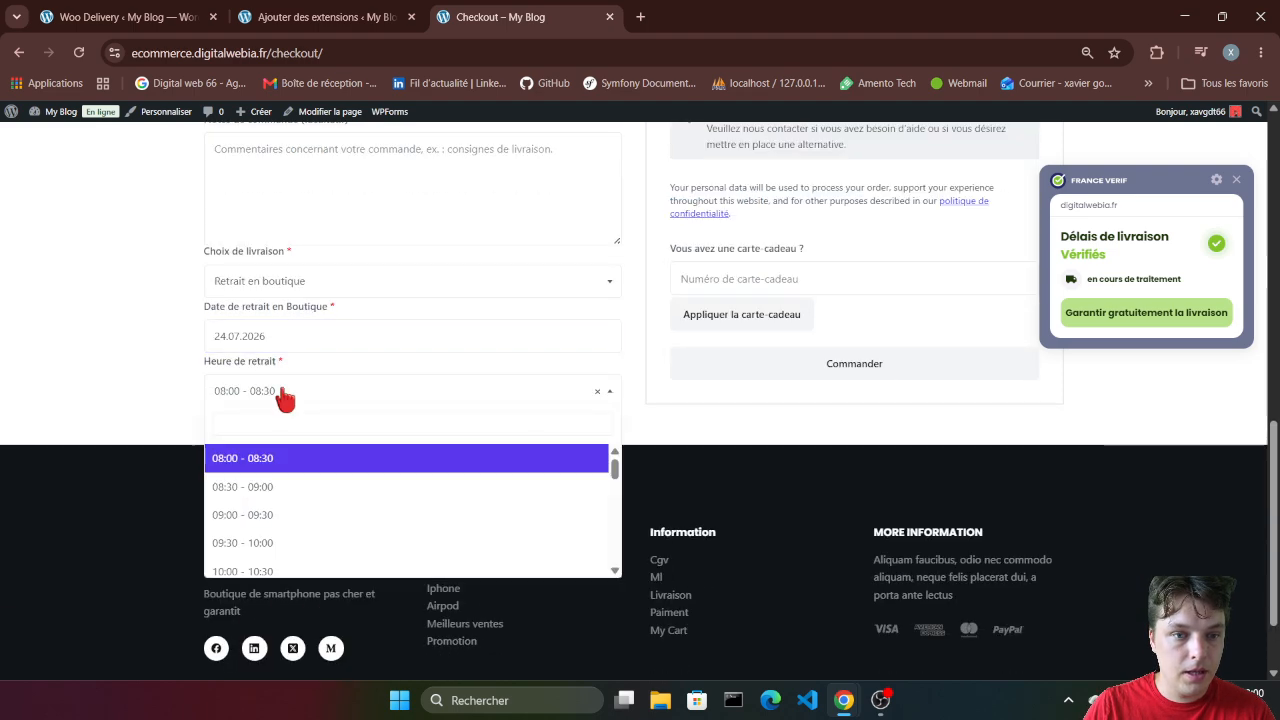
pyautogui.click(306, 514)
# - Look over the whole checkout page, from the billing details to the in-store pickup fields
pyautogui.scroll(1, 260, 432)
pyautogui.scroll(9, 220, 435)
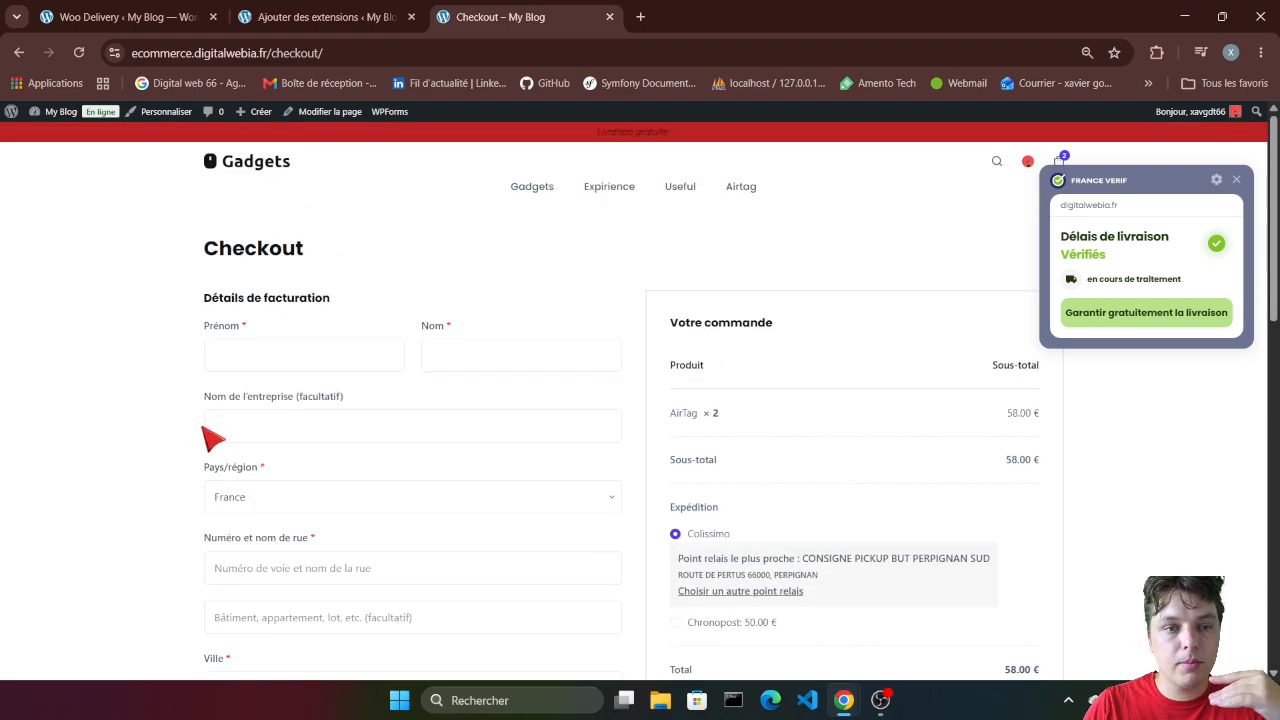
pyautogui.scroll(-11, 210, 437)
pyautogui.scroll(3, 200, 440)
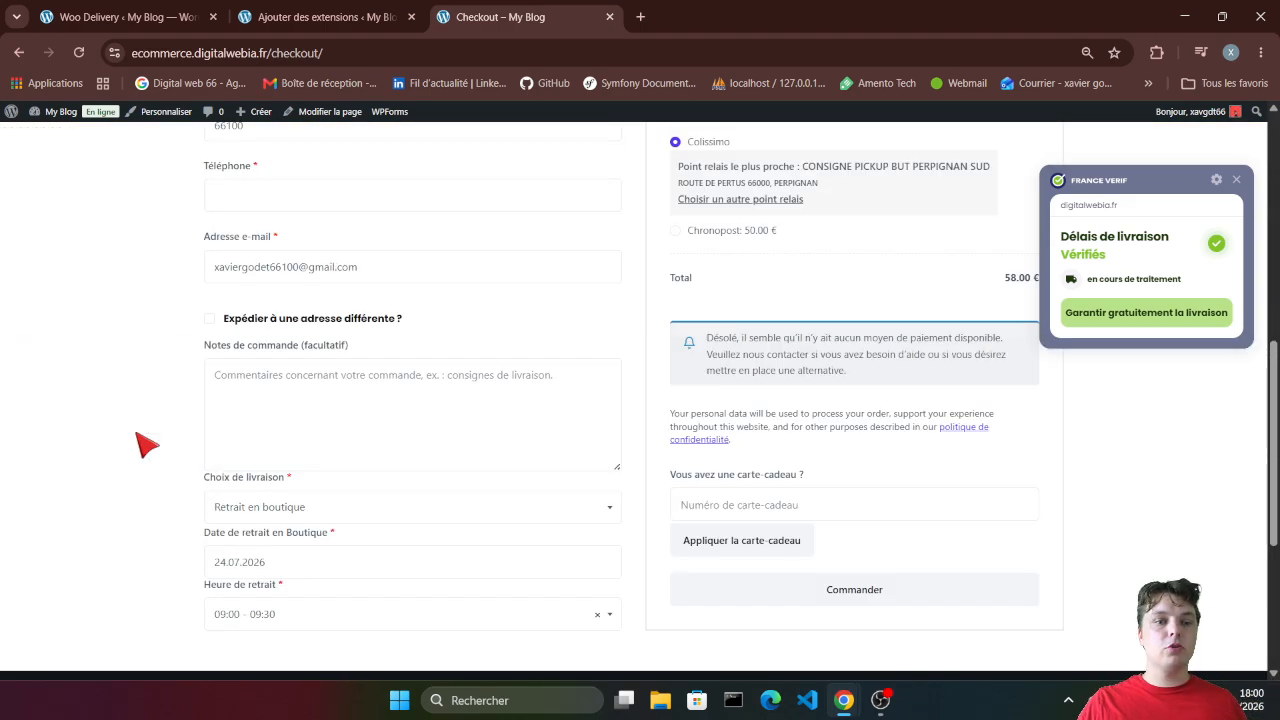